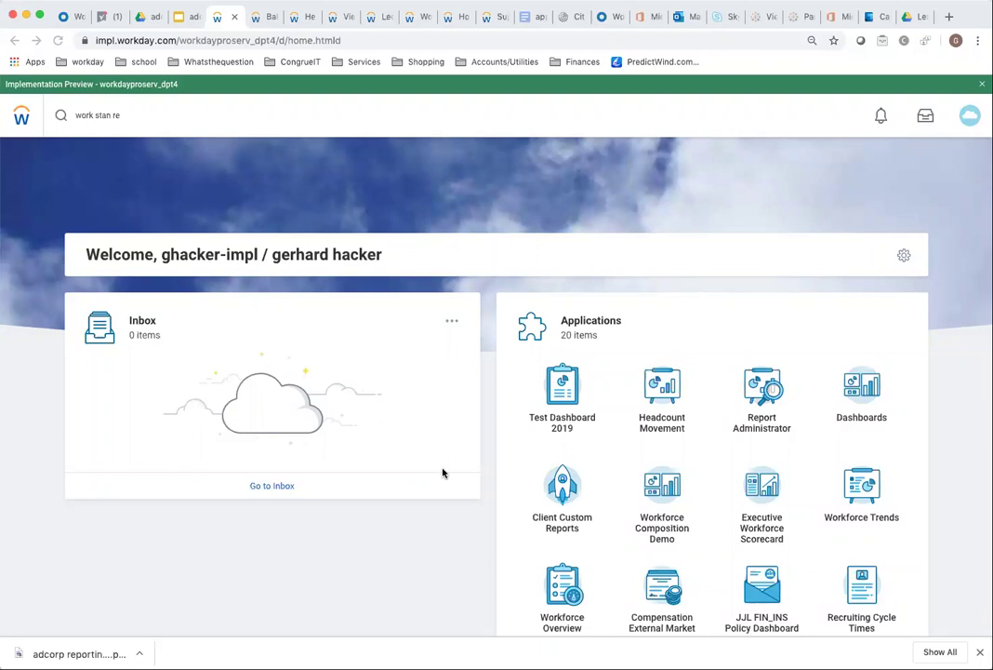
Open the Implementers list within the HR Reports category of Client Custom Reports.
{"action": "left_click", "coordinate": [564, 493]}
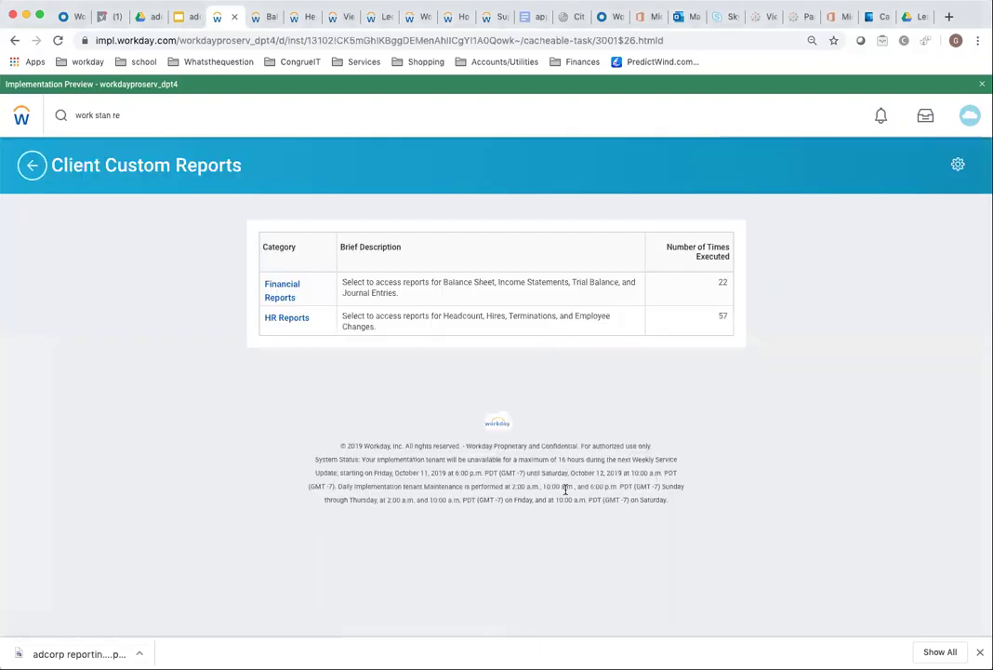
{"action": "left_click", "coordinate": [282, 319]}
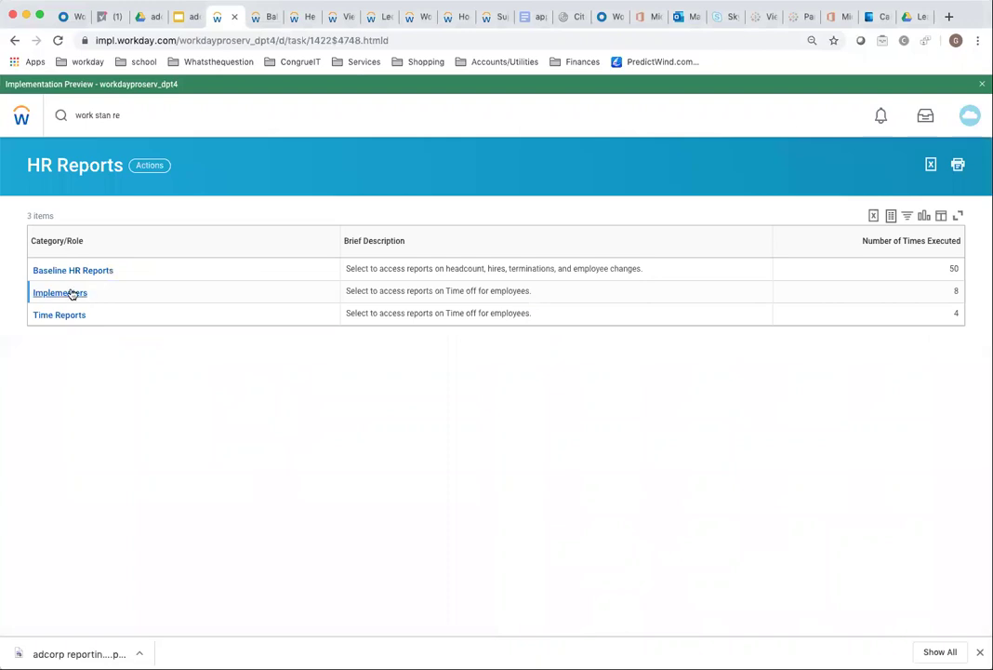
{"action": "left_click", "coordinate": [66, 292]}
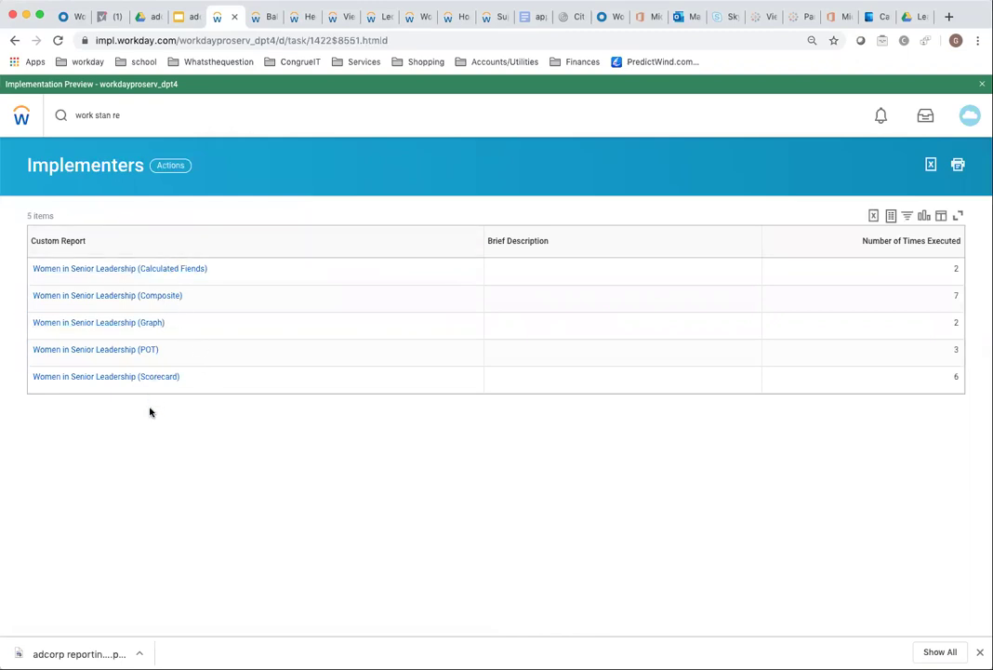
Run the Women in Senior Leadership (POT) report using the saved filter gms.
{"action": "mouse_move", "coordinate": [115, 350]}
{"action": "left_click", "coordinate": [168, 352]}
{"action": "left_click", "coordinate": [168, 351]}
{"action": "left_click", "coordinate": [169, 351]}
{"action": "left_click", "coordinate": [168, 352]}
{"action": "mouse_move", "coordinate": [239, 390]}
{"action": "left_click", "coordinate": [329, 439]}
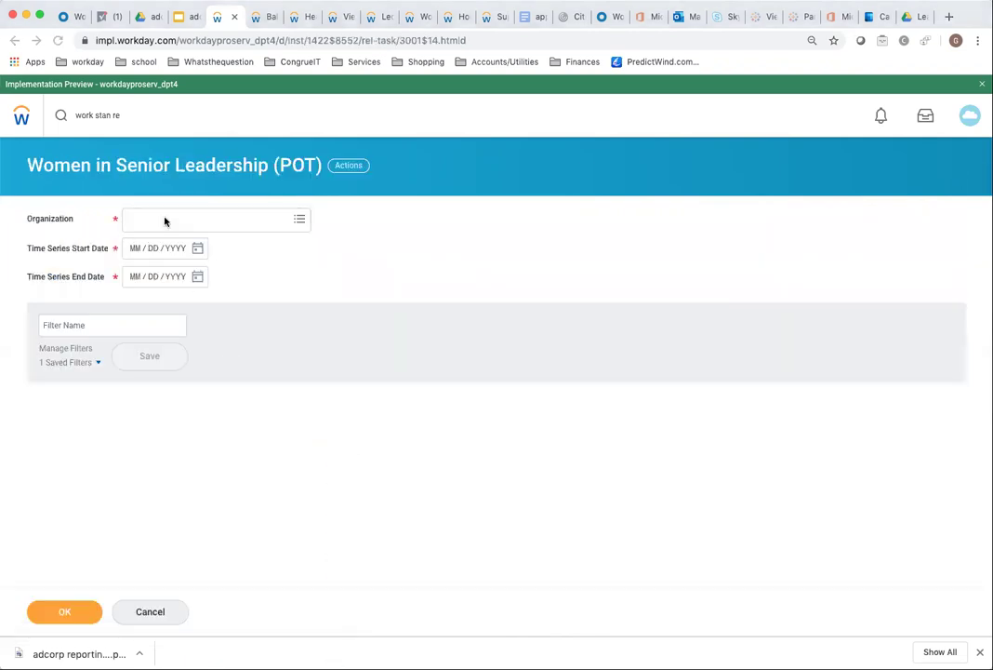
{"action": "left_click", "coordinate": [99, 362]}
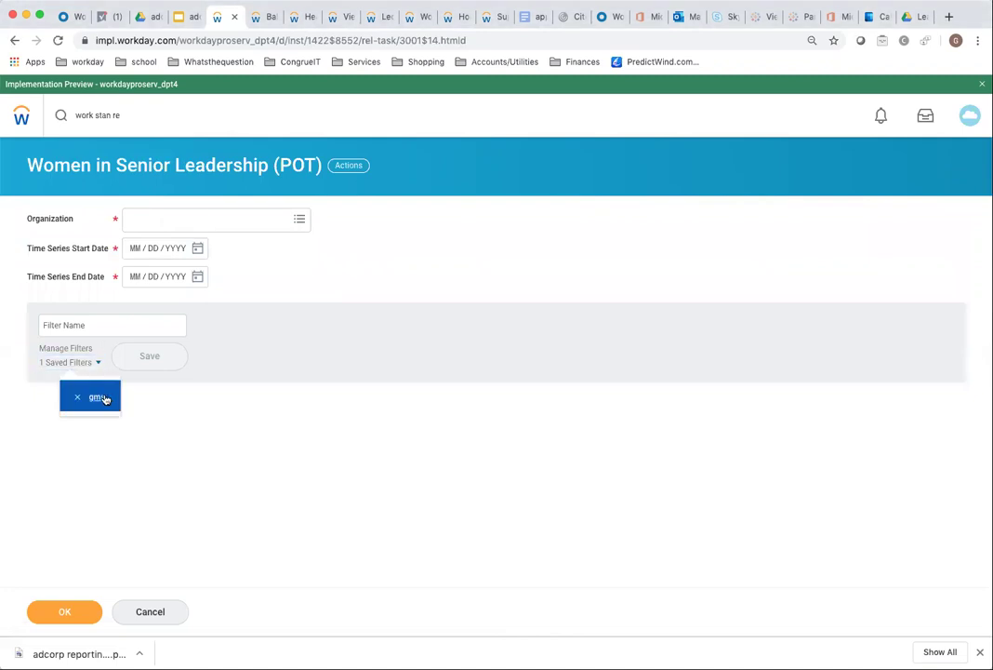
{"action": "left_click", "coordinate": [100, 394]}
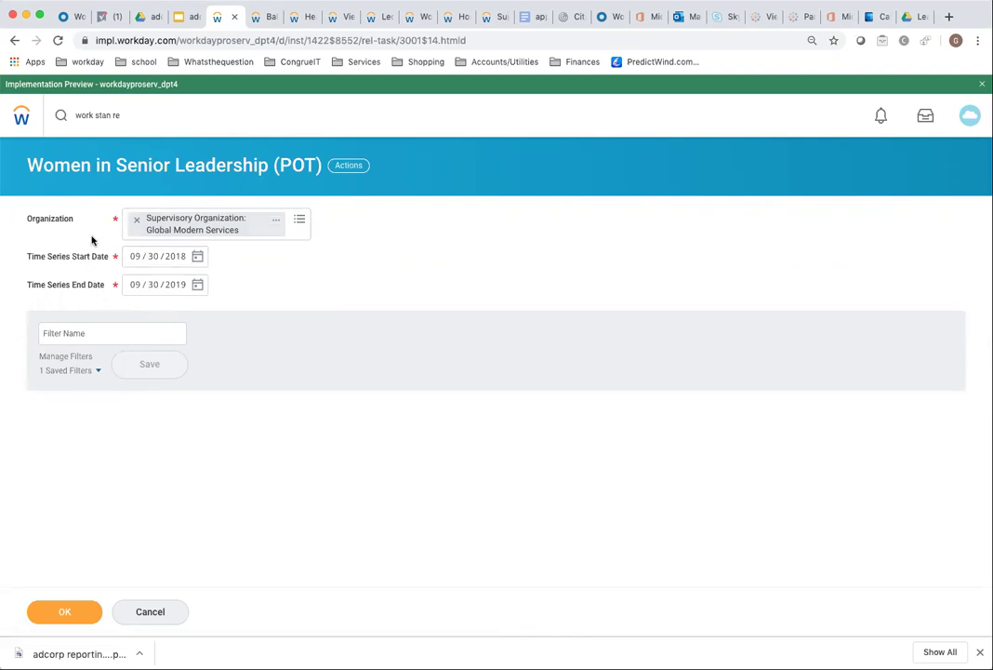
{"action": "left_click", "coordinate": [66, 610]}
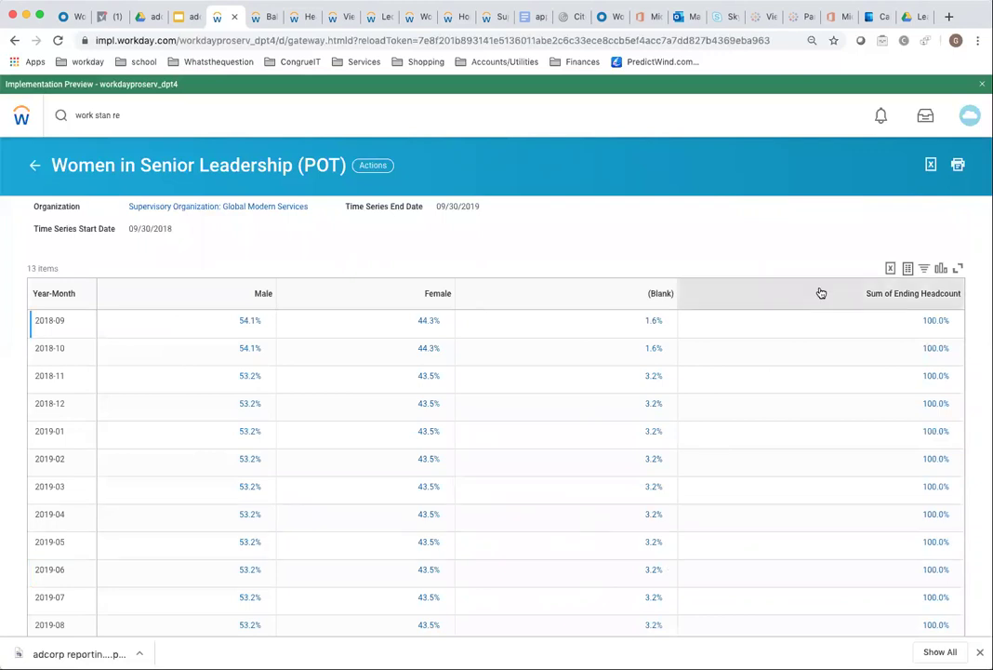
{"action": "scroll", "coordinate": [835, 498], "scroll_direction": "down", "scroll_amount": 1}
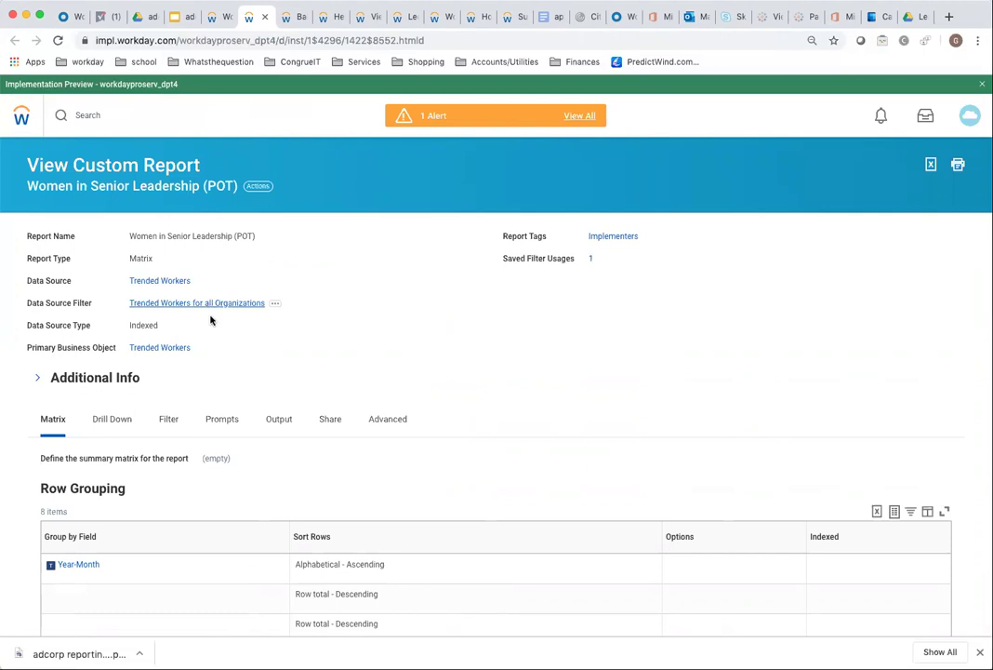
Examine the POT report definition's row and column grouping, summarized field options, and instance filter.
{"action": "scroll", "coordinate": [277, 406], "scroll_direction": "down", "scroll_amount": 4}
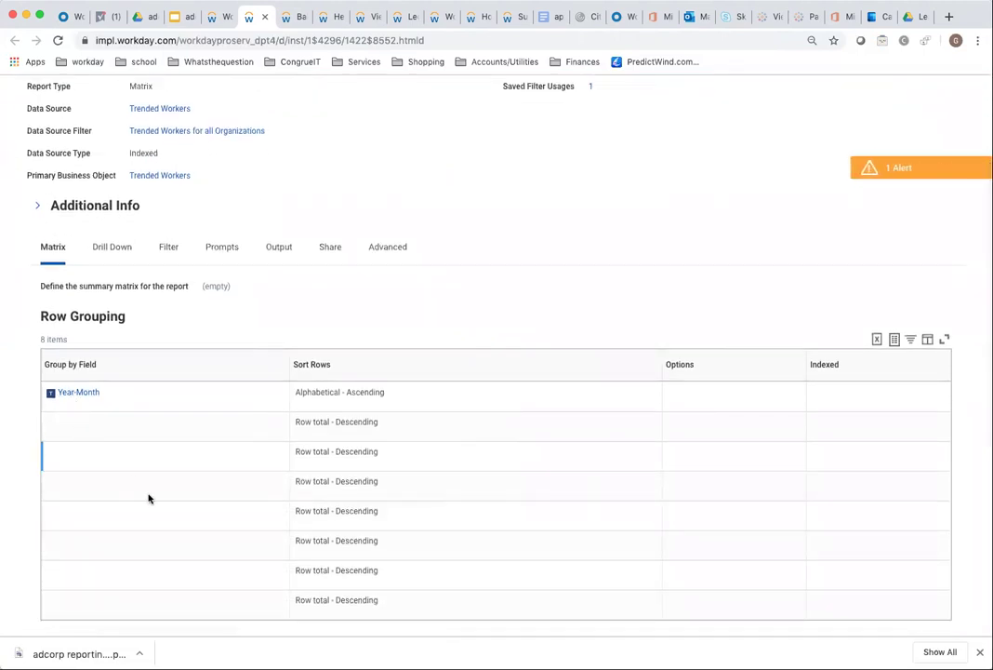
{"action": "scroll", "coordinate": [183, 441], "scroll_direction": "down", "scroll_amount": 7}
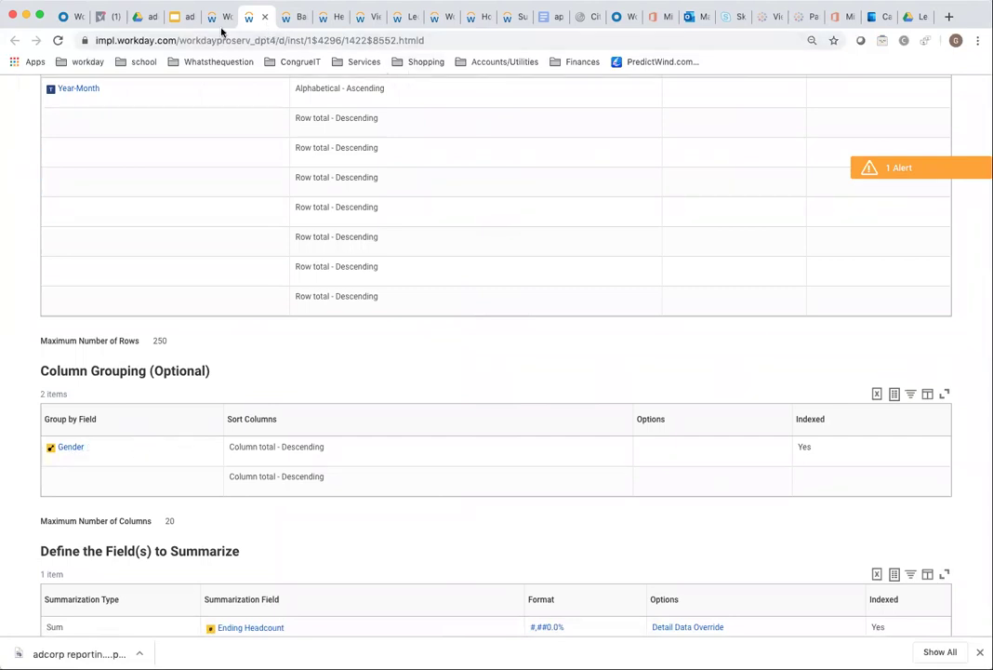
{"action": "scroll", "coordinate": [226, 455], "scroll_direction": "down", "scroll_amount": 2}
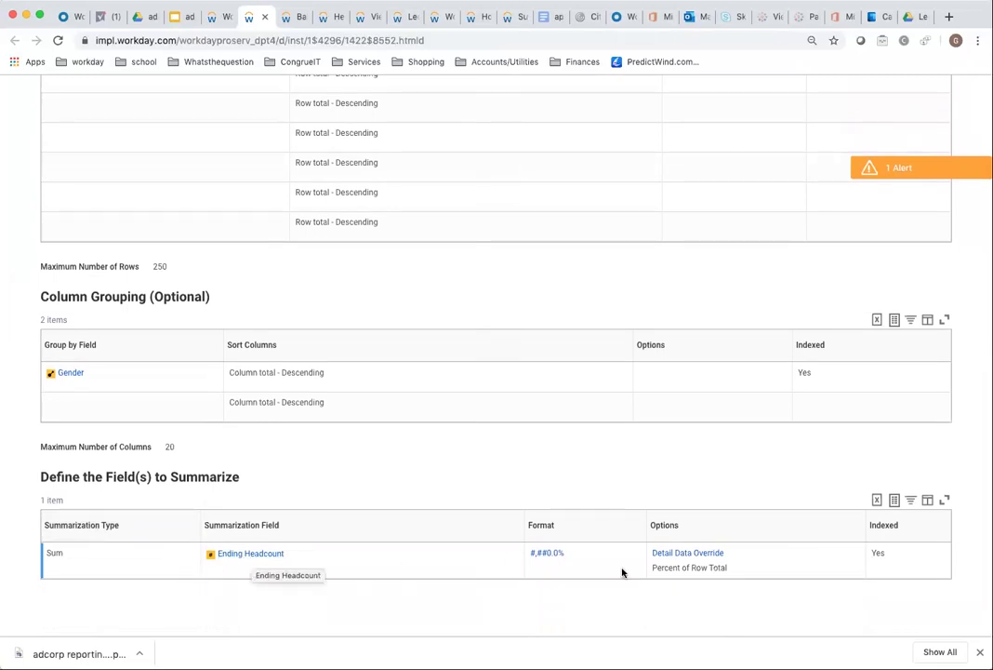
{"action": "left_click_drag", "start_coordinate": [654, 568], "coordinate": [719, 592]}
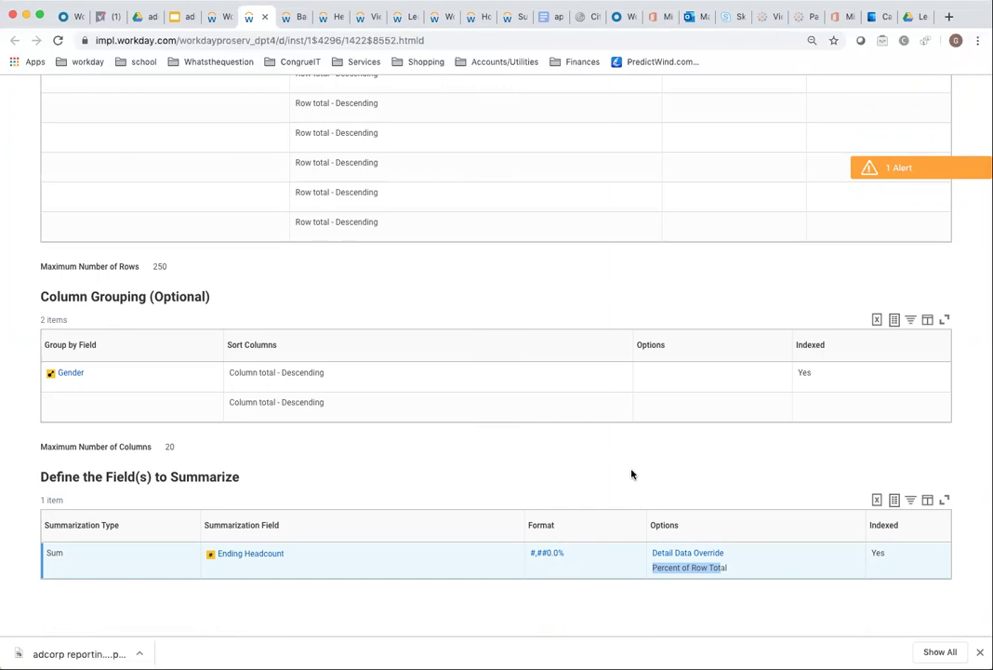
{"action": "scroll", "coordinate": [546, 429], "scroll_direction": "up", "scroll_amount": 5}
{"action": "left_click", "coordinate": [169, 181]}
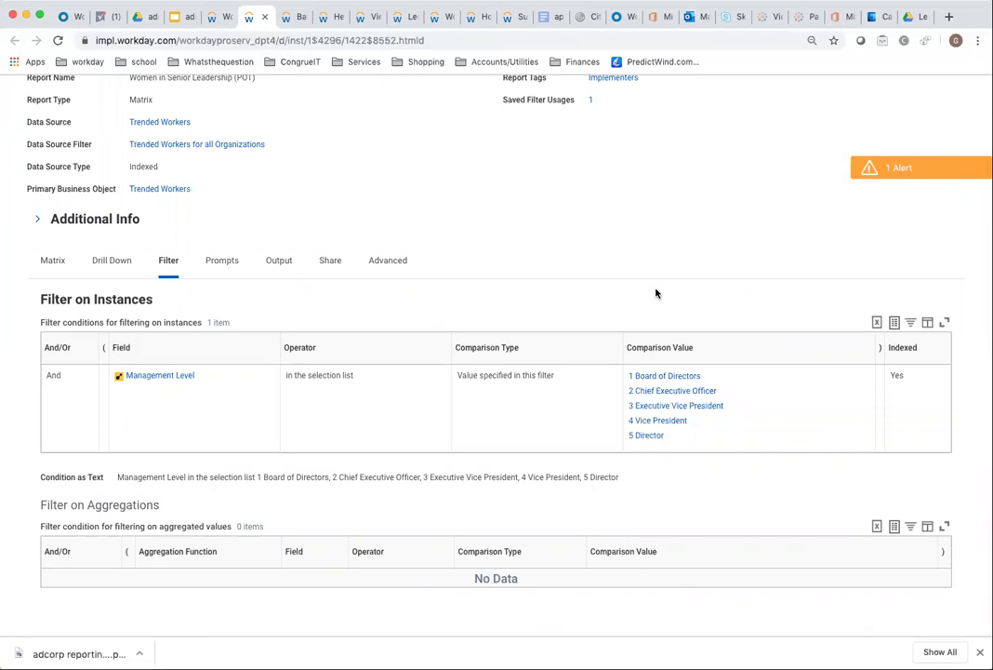
Return to the POT report results and go back to the Implementers report list.
{"action": "scroll", "coordinate": [632, 279], "scroll_direction": "up", "scroll_amount": 3}
{"action": "left_click", "coordinate": [217, 20]}
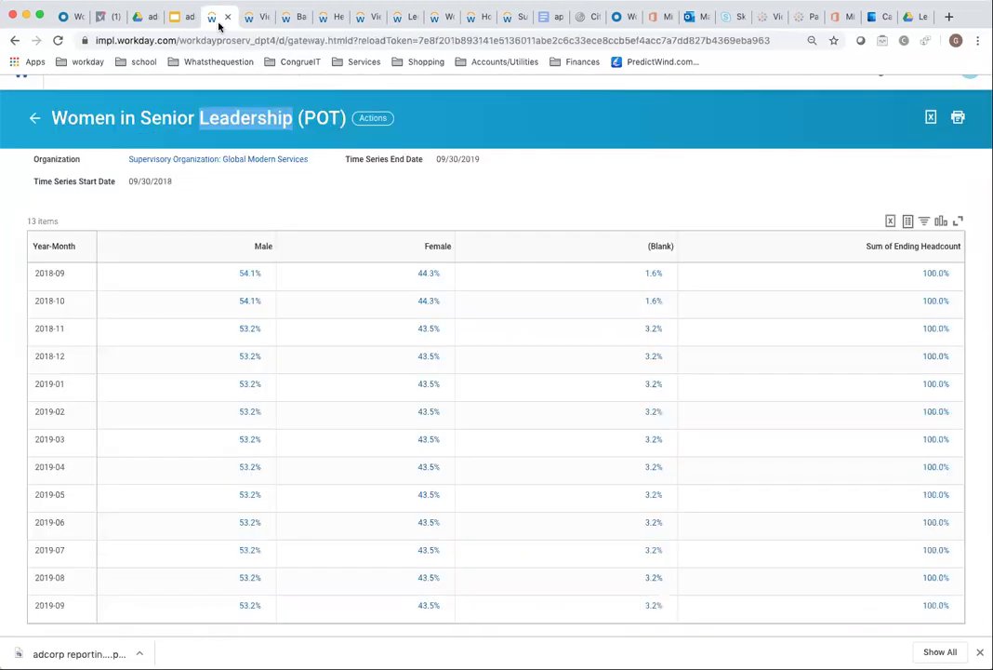
{"action": "left_click", "coordinate": [35, 119]}
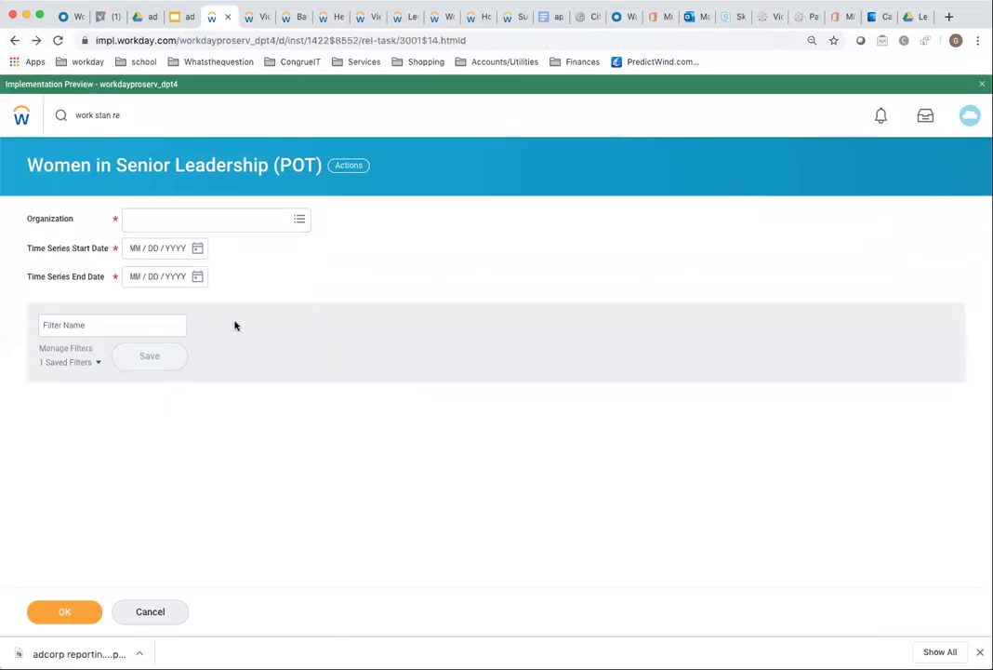
{"action": "left_click", "coordinate": [14, 40]}
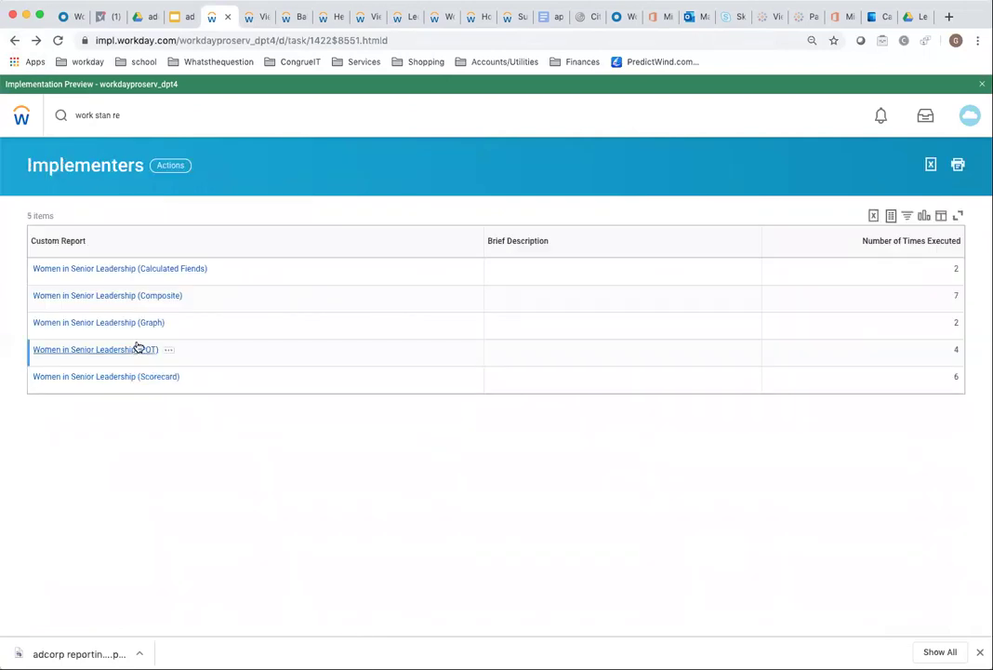
Run the Women in Senior Leadership (Graph) report using the saved filter gms.
{"action": "mouse_move", "coordinate": [175, 324]}
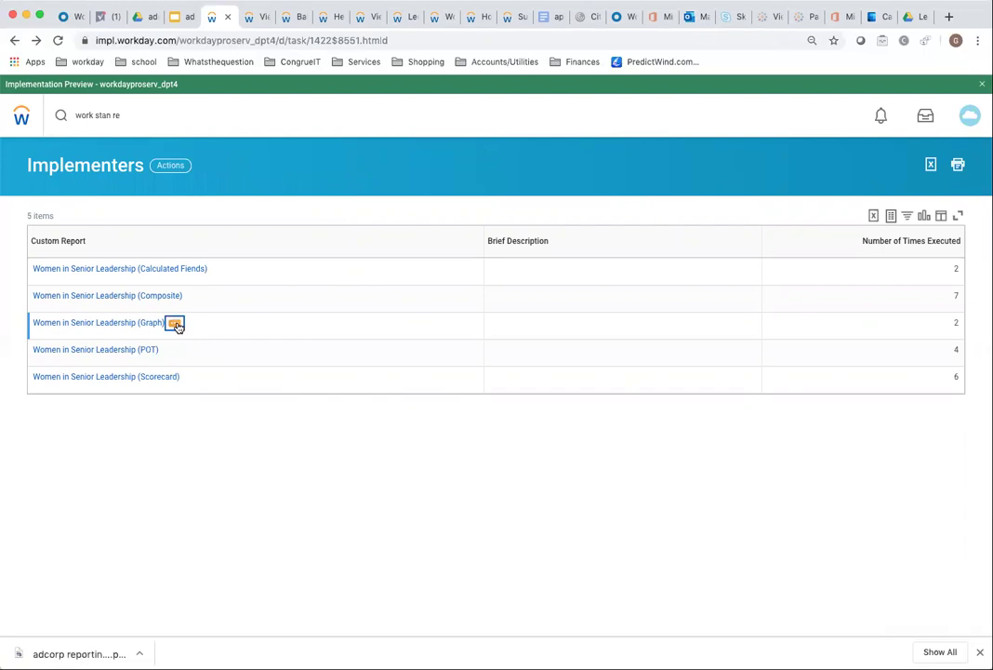
{"action": "left_click", "coordinate": [175, 323]}
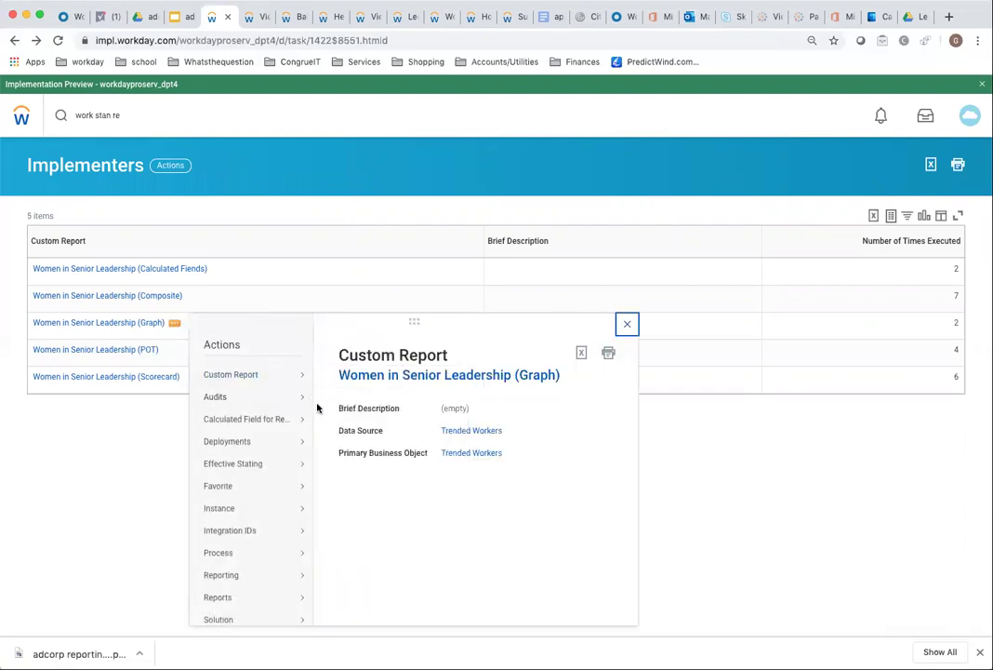
{"action": "mouse_move", "coordinate": [278, 381]}
{"action": "left_click", "coordinate": [336, 428]}
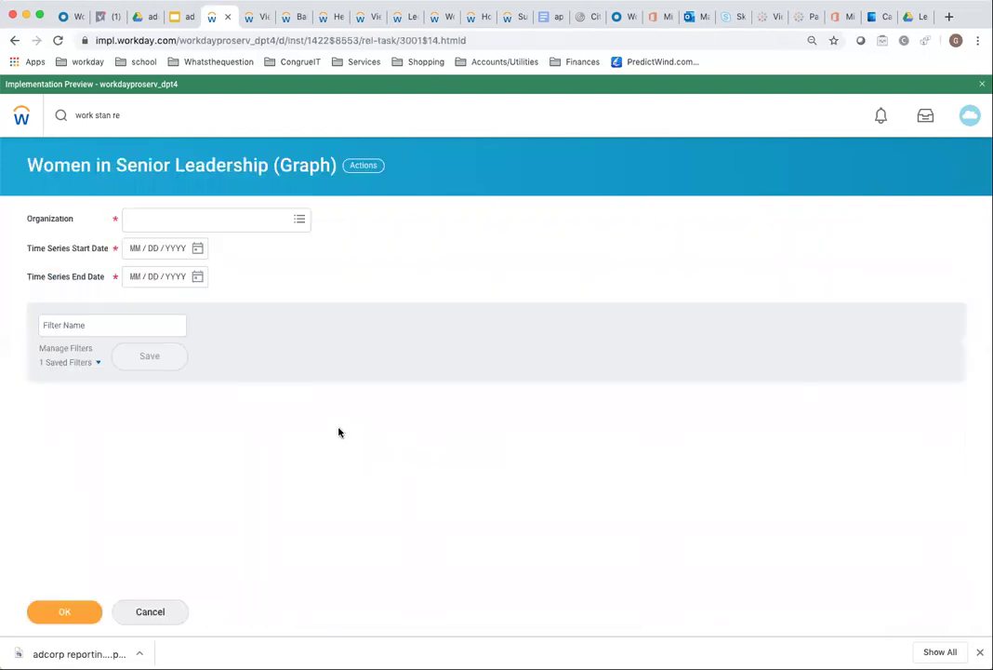
{"action": "left_click", "coordinate": [80, 362]}
{"action": "left_click", "coordinate": [97, 396]}
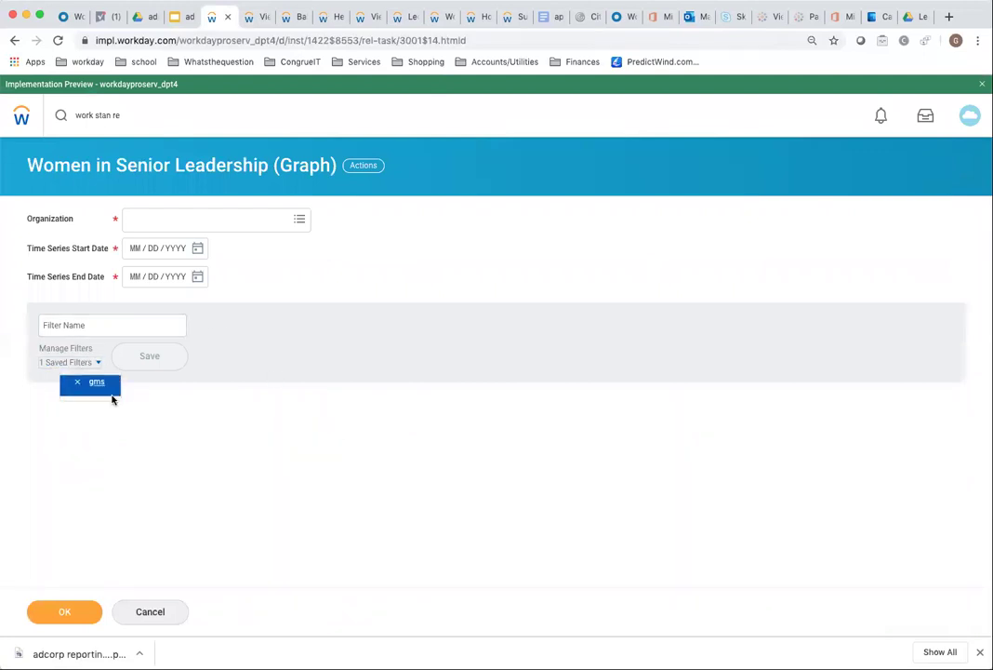
{"action": "left_click", "coordinate": [67, 613]}
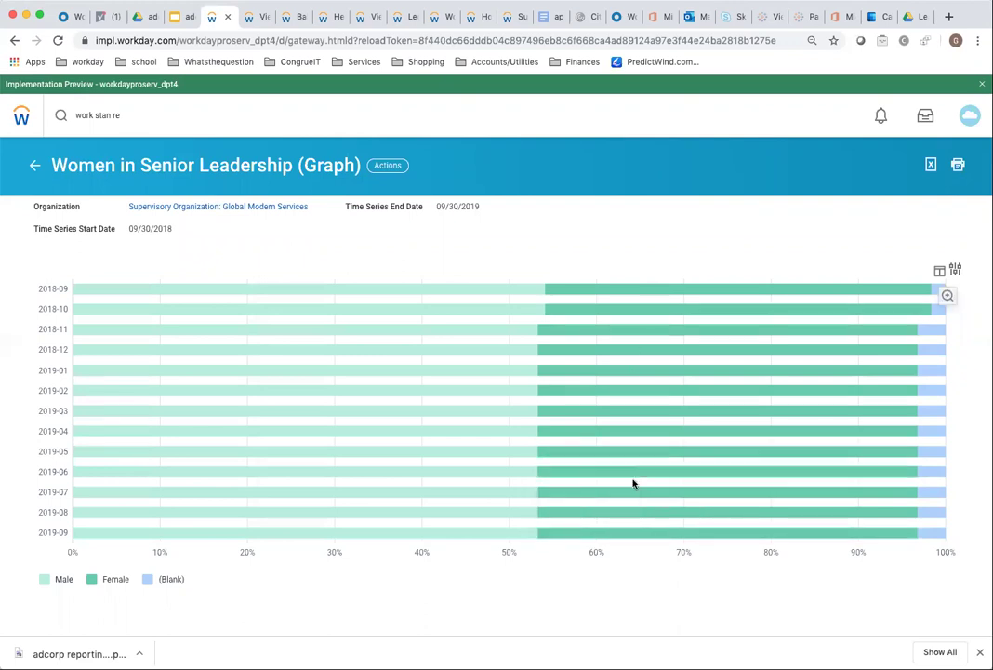
Open the Graph report's definition separately and review its matrix groupings and summarized field.
{"action": "right_click", "coordinate": [213, 168]}
{"action": "left_click", "coordinate": [224, 177]}
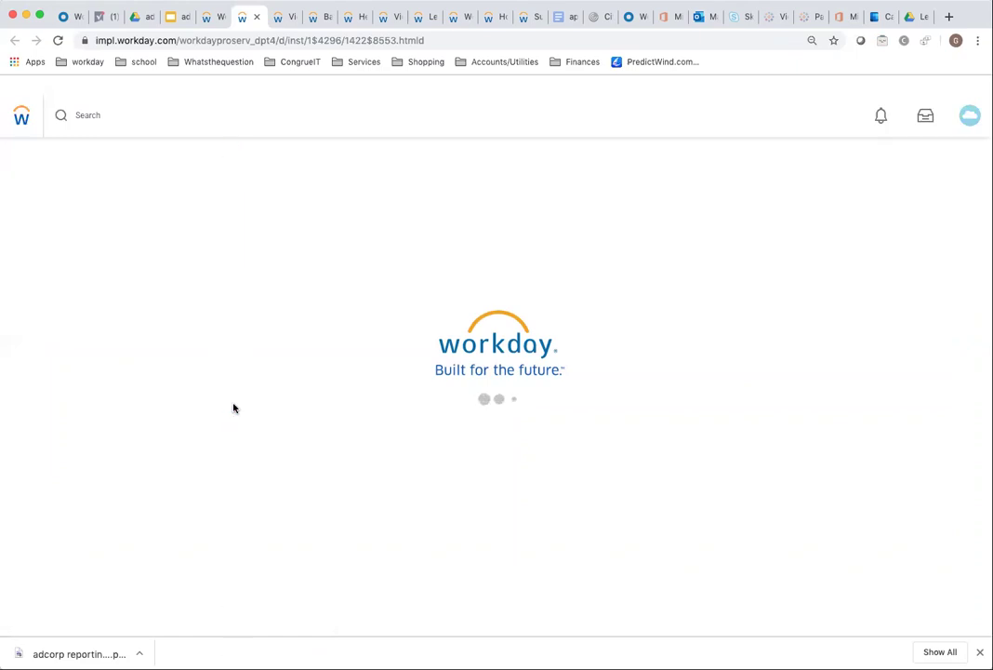
{"action": "scroll", "coordinate": [220, 518], "scroll_direction": "down", "scroll_amount": 8}
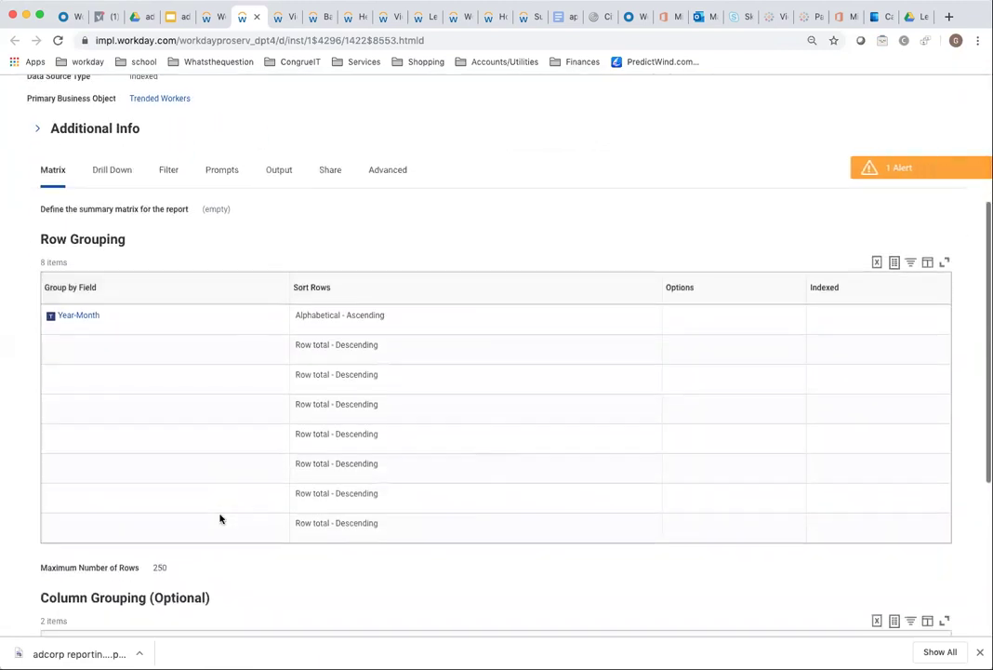
{"action": "scroll", "coordinate": [248, 571], "scroll_direction": "down", "scroll_amount": 3}
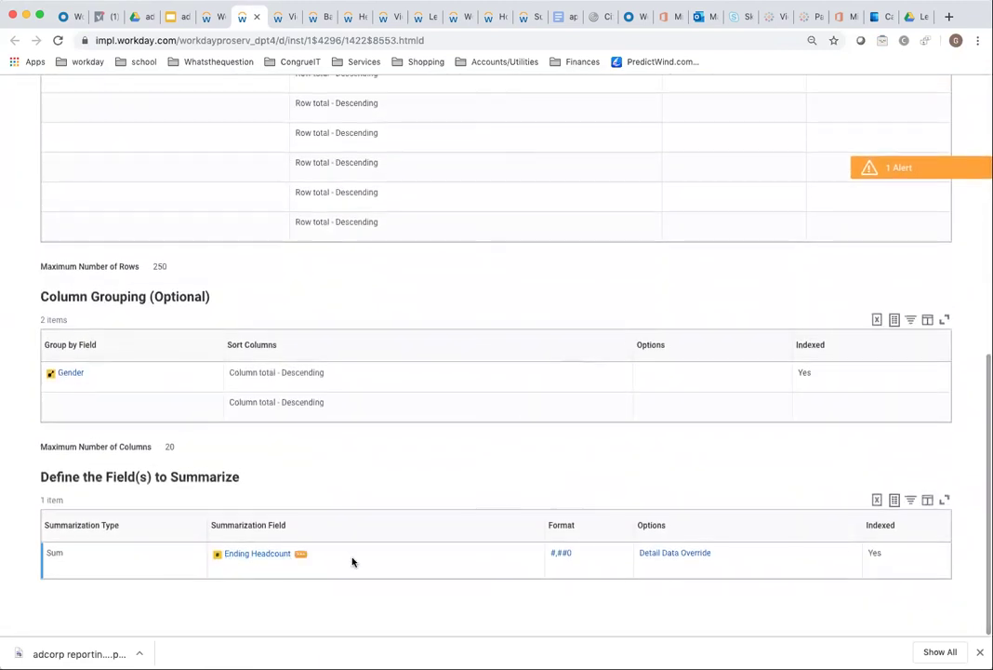
{"action": "scroll", "coordinate": [346, 512], "scroll_direction": "up", "scroll_amount": 10}
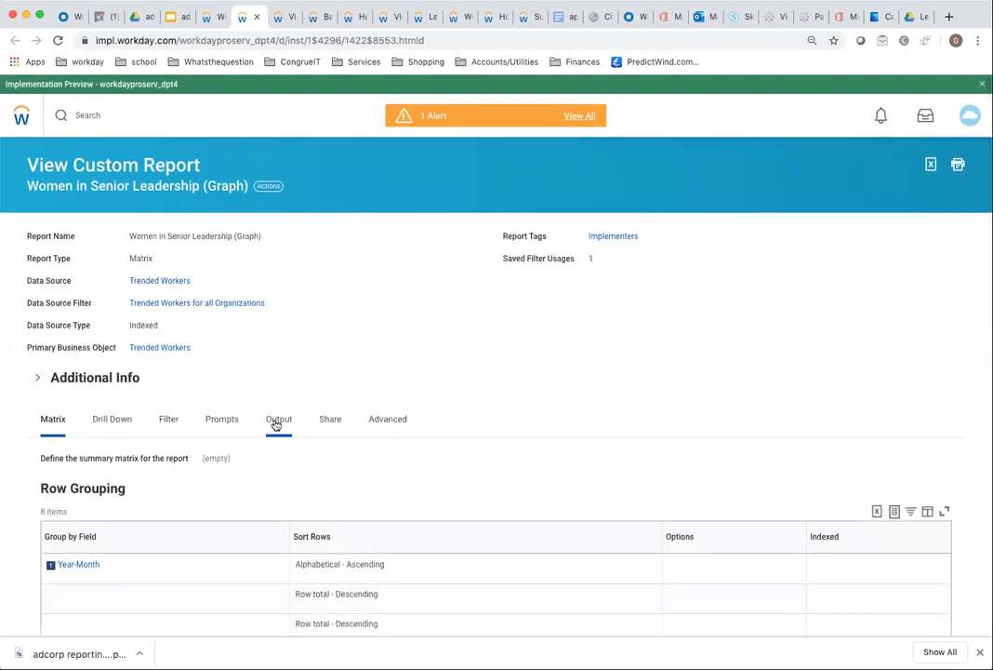
Expand the chart options in the Graph report's output settings and review the chart type, axis and legend.
{"action": "left_click", "coordinate": [277, 420]}
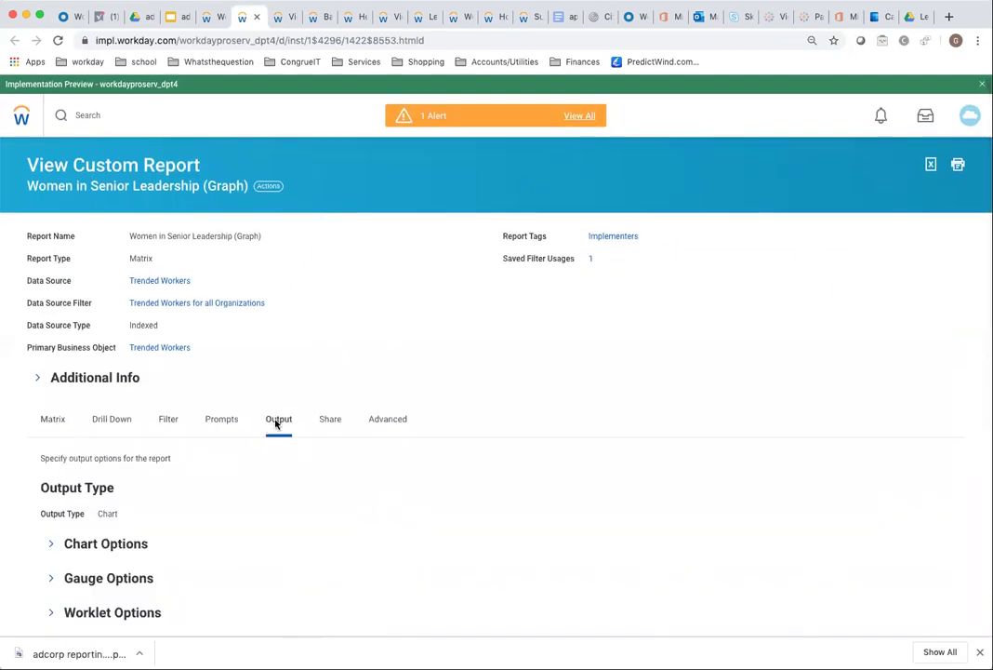
{"action": "left_click", "coordinate": [51, 546]}
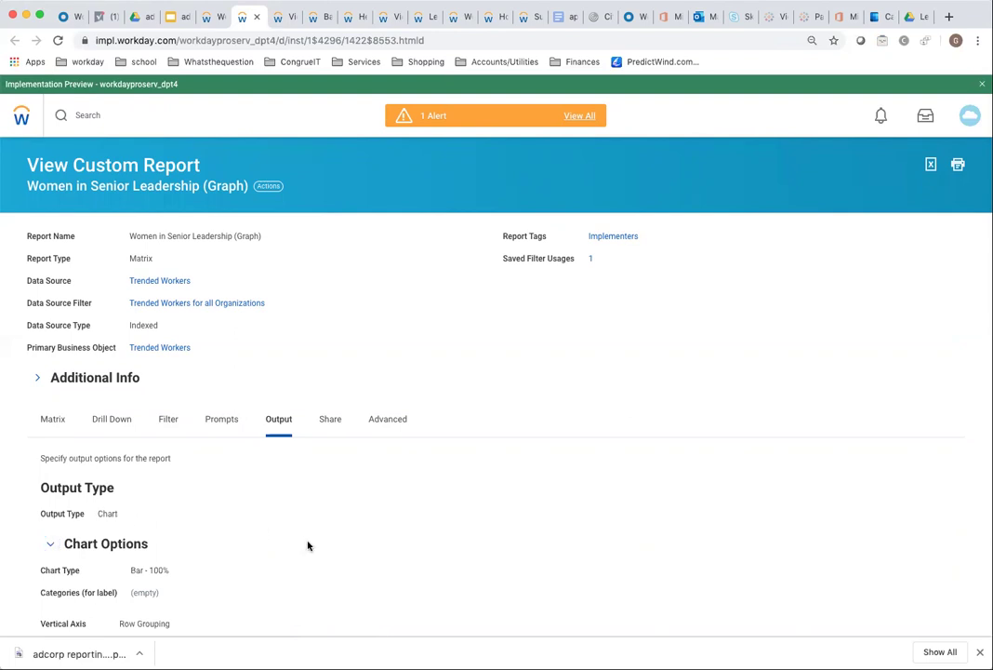
{"action": "scroll", "coordinate": [308, 546], "scroll_direction": "down", "scroll_amount": 3}
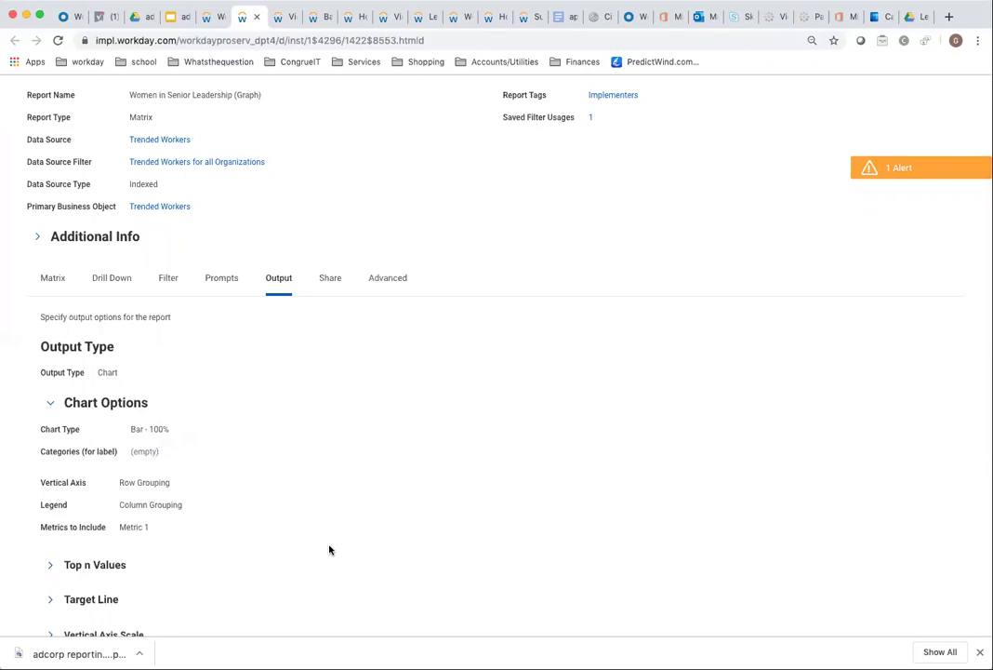
{"action": "scroll", "coordinate": [328, 549], "scroll_direction": "down", "scroll_amount": 1}
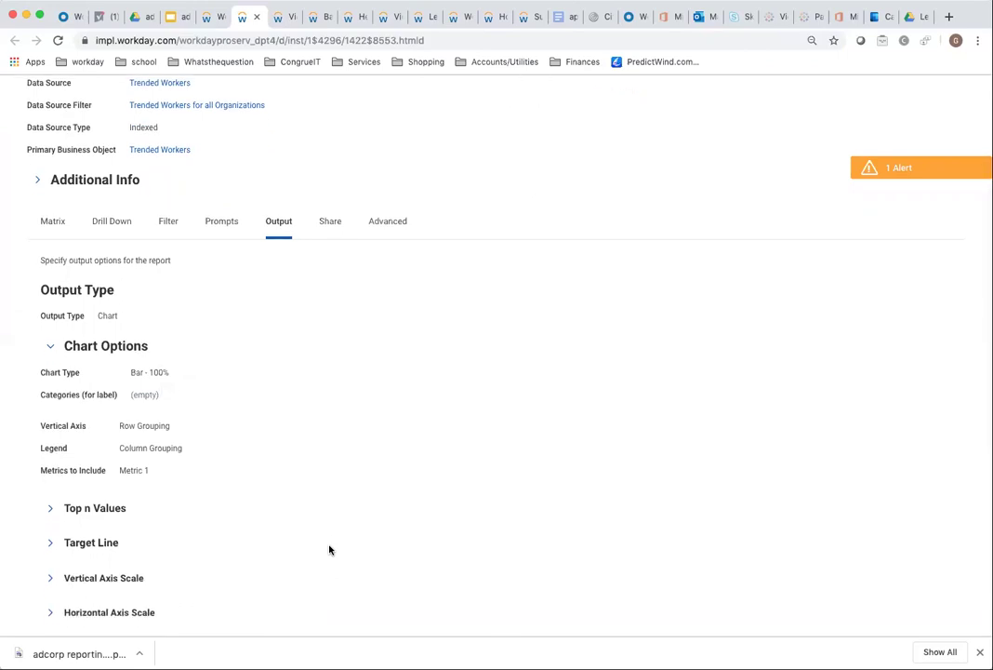
Return to the Implementers report list and start running Women in Senior Leadership (Calculated Fiends).
{"action": "left_click", "coordinate": [216, 18]}
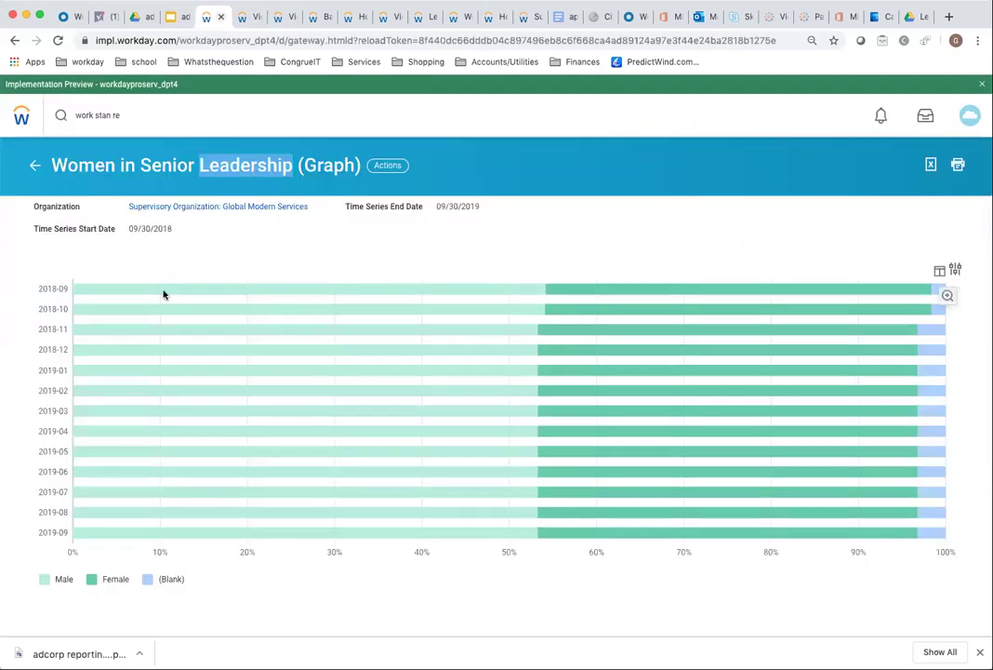
{"action": "left_click", "coordinate": [14, 41]}
{"action": "left_click", "coordinate": [14, 41]}
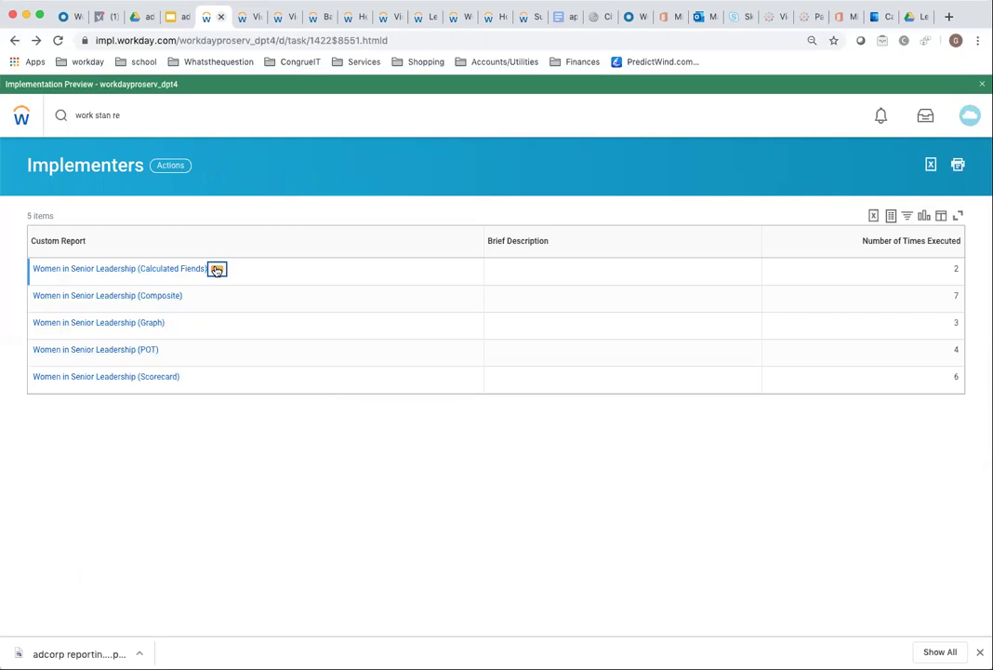
{"action": "left_click", "coordinate": [217, 269]}
{"action": "mouse_move", "coordinate": [293, 324]}
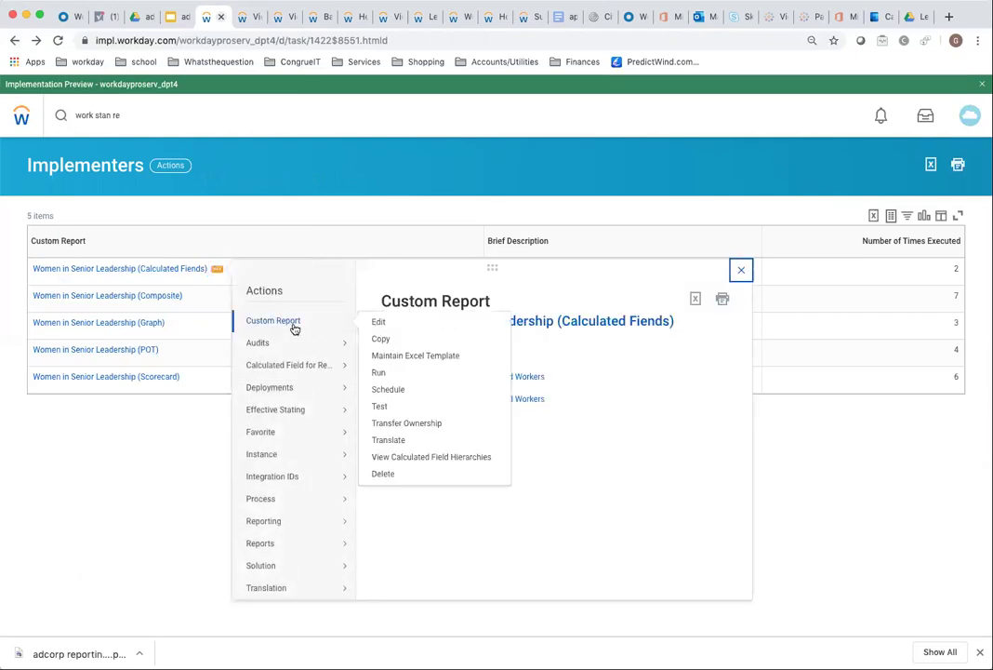
{"action": "left_click", "coordinate": [379, 373]}
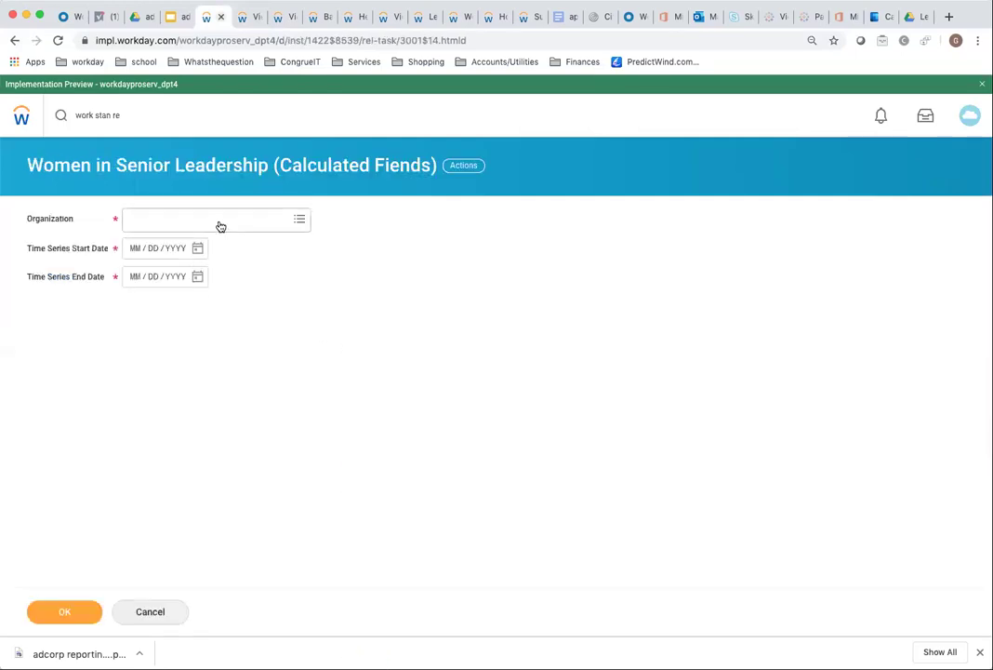
Search the Organization prompt for global modern serv and select Supervisory Organization: Global Modern Services.
{"action": "left_click", "coordinate": [219, 220]}
{"action": "type", "text": "g"}
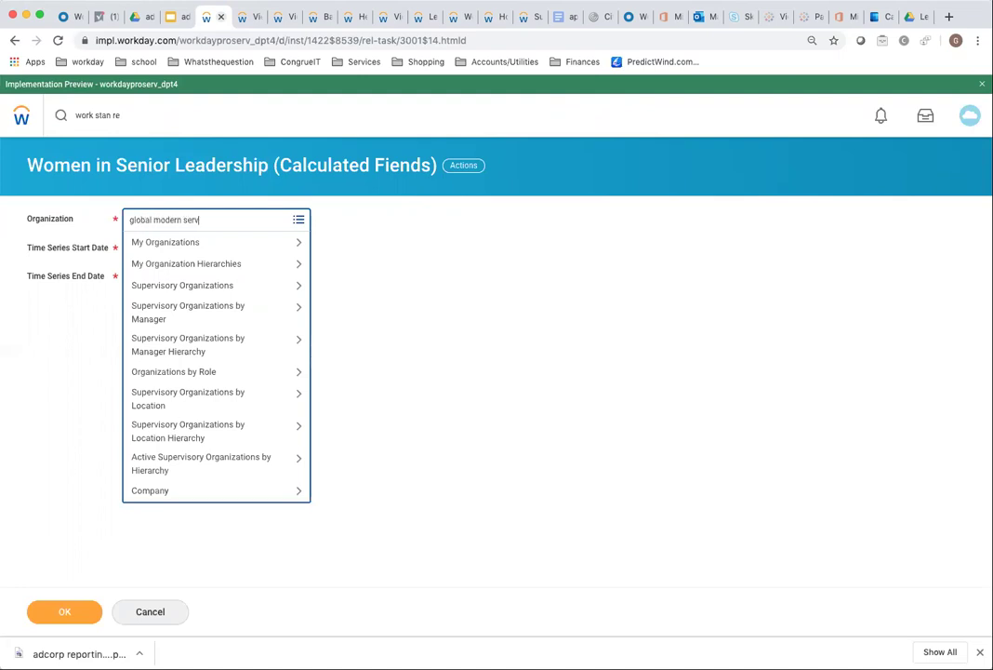
{"action": "type", "text": "lobal modern serv"}
{"action": "key", "text": "Return"}
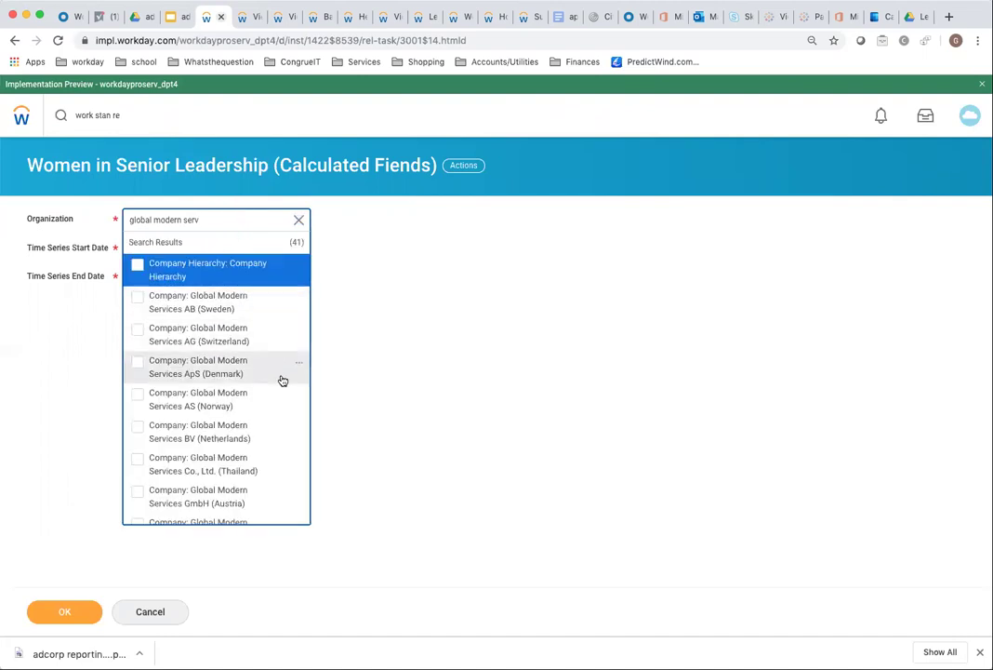
{"action": "scroll", "coordinate": [274, 411], "scroll_direction": "down", "scroll_amount": 3}
{"action": "scroll", "coordinate": [274, 411], "scroll_direction": "down", "scroll_amount": 3}
{"action": "scroll", "coordinate": [275, 411], "scroll_direction": "down", "scroll_amount": 3}
{"action": "scroll", "coordinate": [275, 411], "scroll_direction": "down", "scroll_amount": 4}
{"action": "scroll", "coordinate": [274, 411], "scroll_direction": "down", "scroll_amount": 3}
{"action": "scroll", "coordinate": [274, 411], "scroll_direction": "down", "scroll_amount": 2}
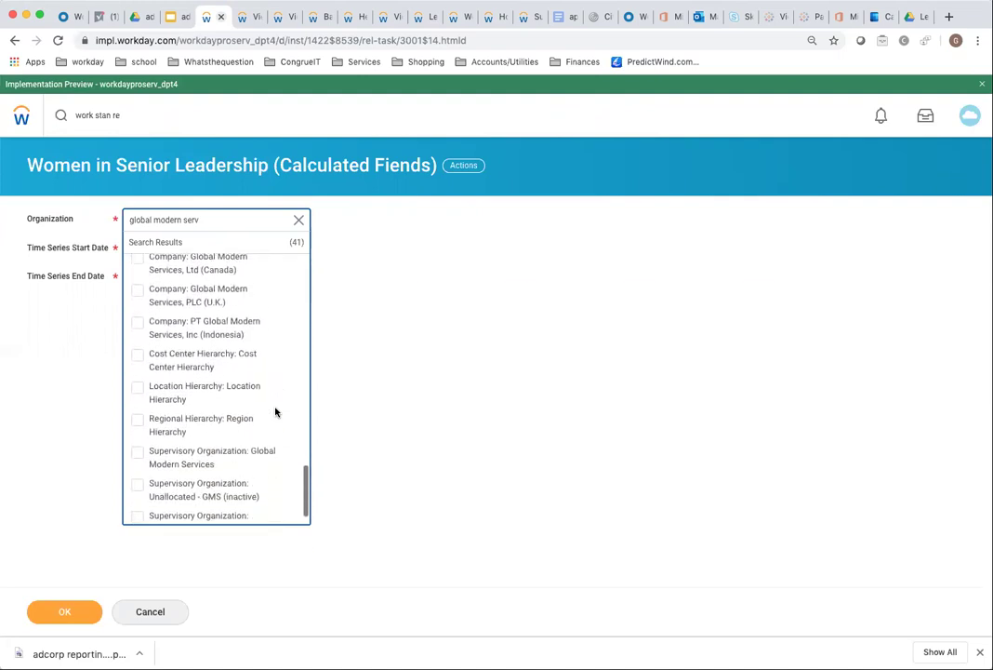
{"action": "left_click", "coordinate": [201, 430]}
Run the report with a time series from 01/01/2017 to 01/01/2018 and review the monthly results.
{"action": "left_click", "coordinate": [130, 259]}
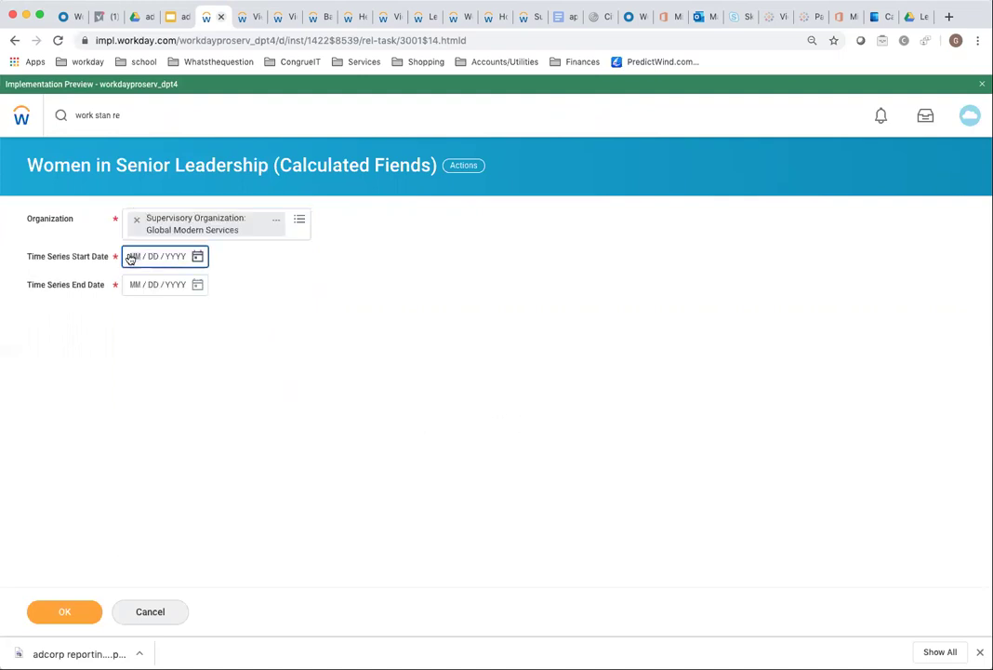
{"action": "type", "text": "01 / 01 / 2017"}
{"action": "left_click", "coordinate": [131, 287]}
{"action": "type", "text": "01 / 01 / "}
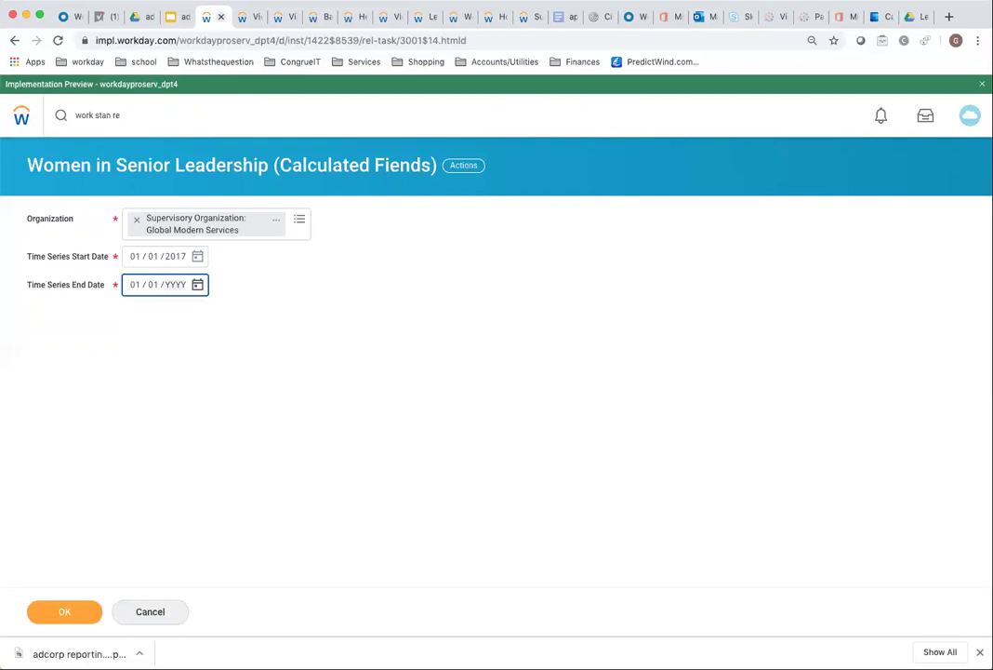
{"action": "type", "text": "2018"}
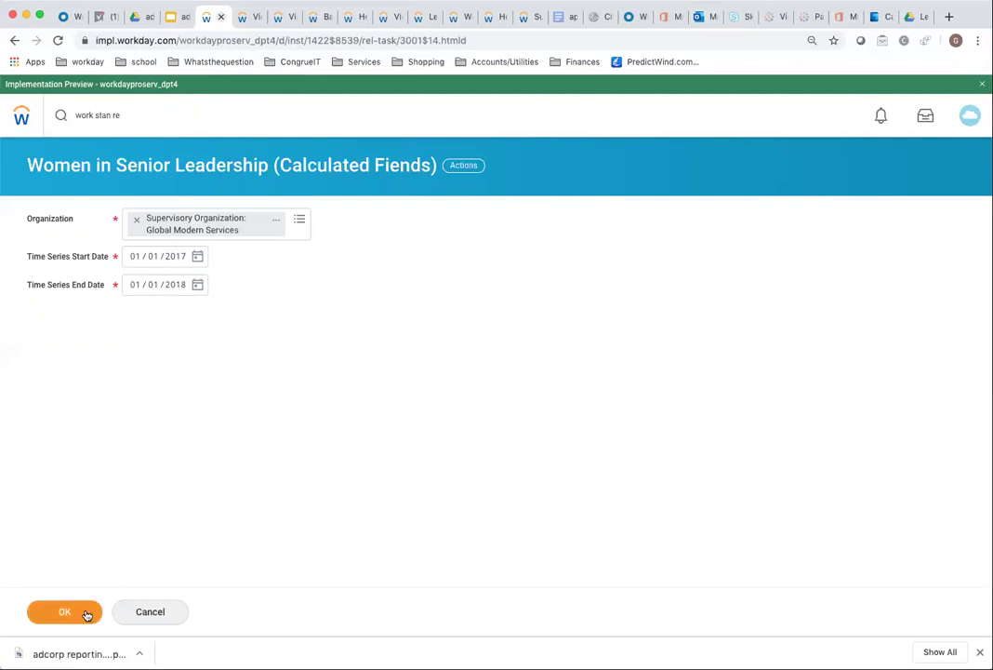
{"action": "left_click", "coordinate": [64, 612]}
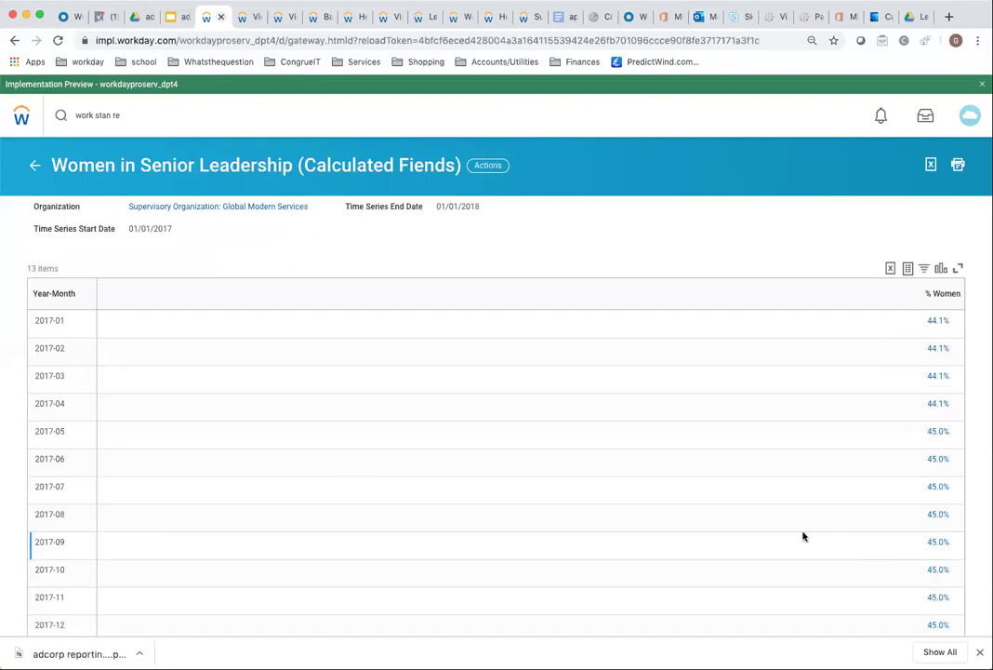
{"action": "scroll", "coordinate": [805, 537], "scroll_direction": "down", "scroll_amount": 1}
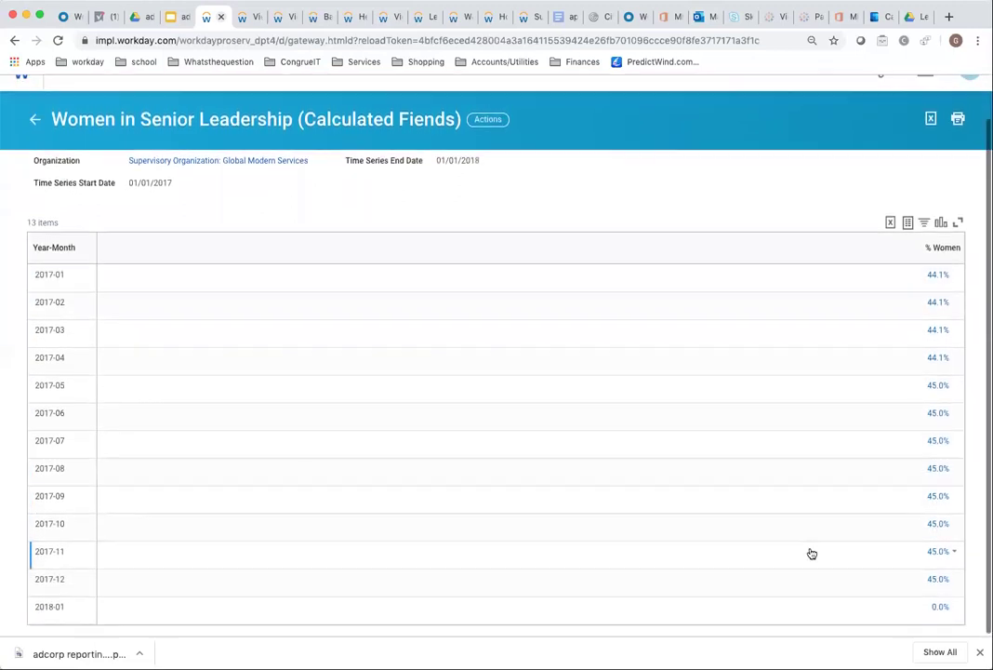
{"action": "scroll", "coordinate": [811, 553], "scroll_direction": "up", "scroll_amount": 1}
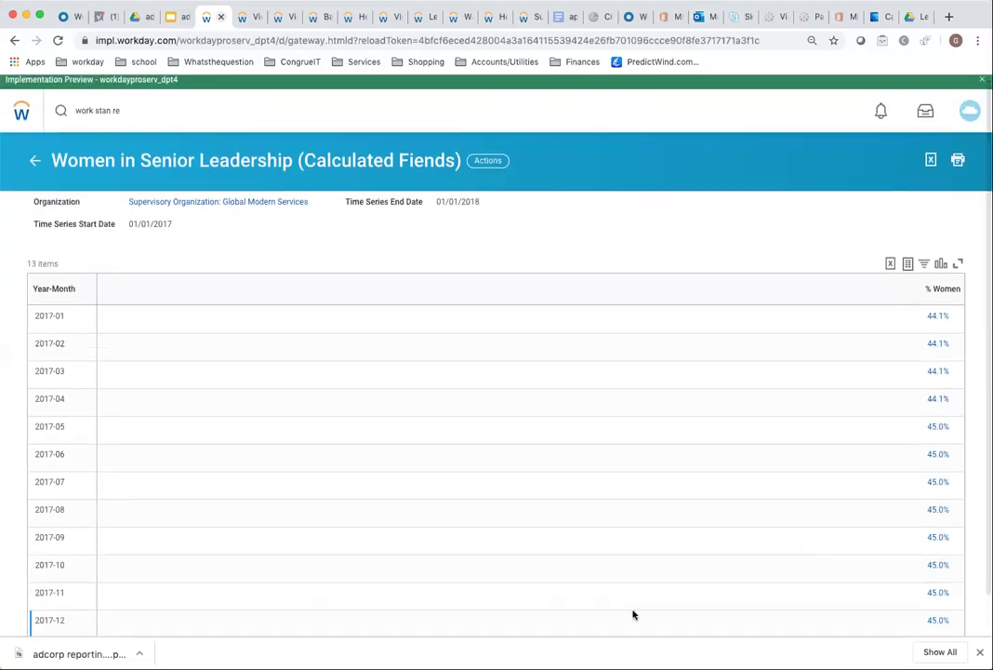
Open the Calculated Fiends report's definition separately and review its data source, row grouping and summarized field.
{"action": "right_click", "coordinate": [224, 163]}
{"action": "left_click", "coordinate": [239, 174]}
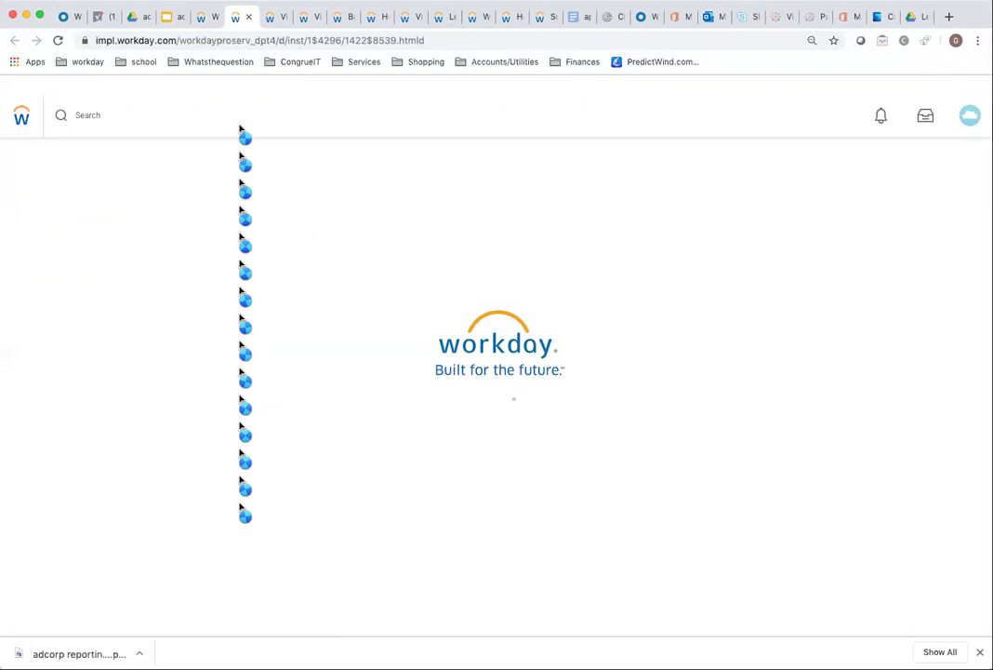
{"action": "scroll", "coordinate": [233, 479], "scroll_direction": "down", "scroll_amount": 5}
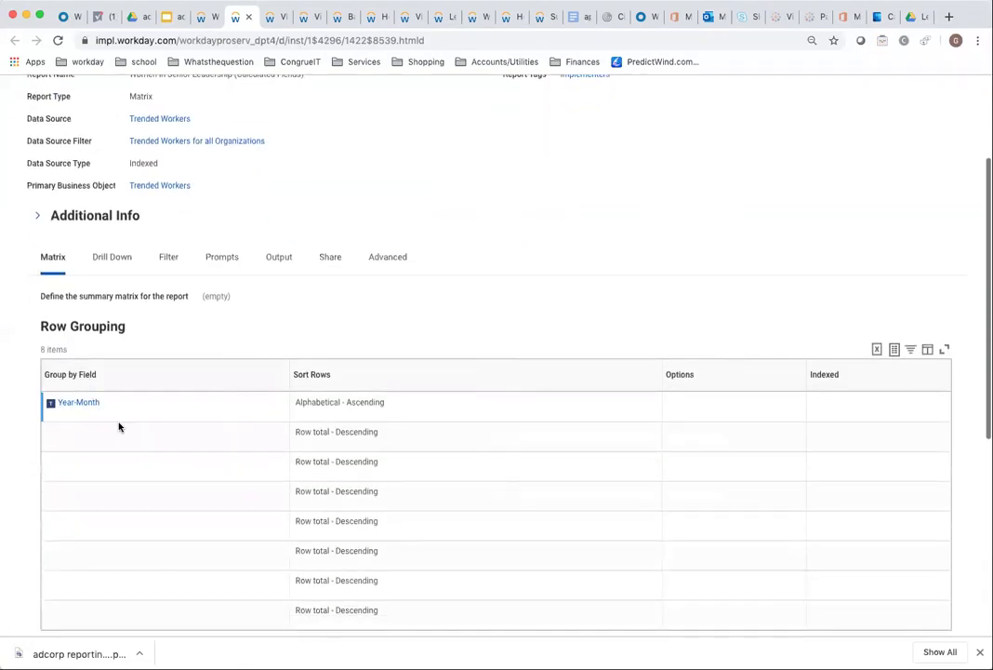
{"action": "scroll", "coordinate": [220, 497], "scroll_direction": "up", "scroll_amount": 2}
{"action": "scroll", "coordinate": [205, 445], "scroll_direction": "down", "scroll_amount": 10}
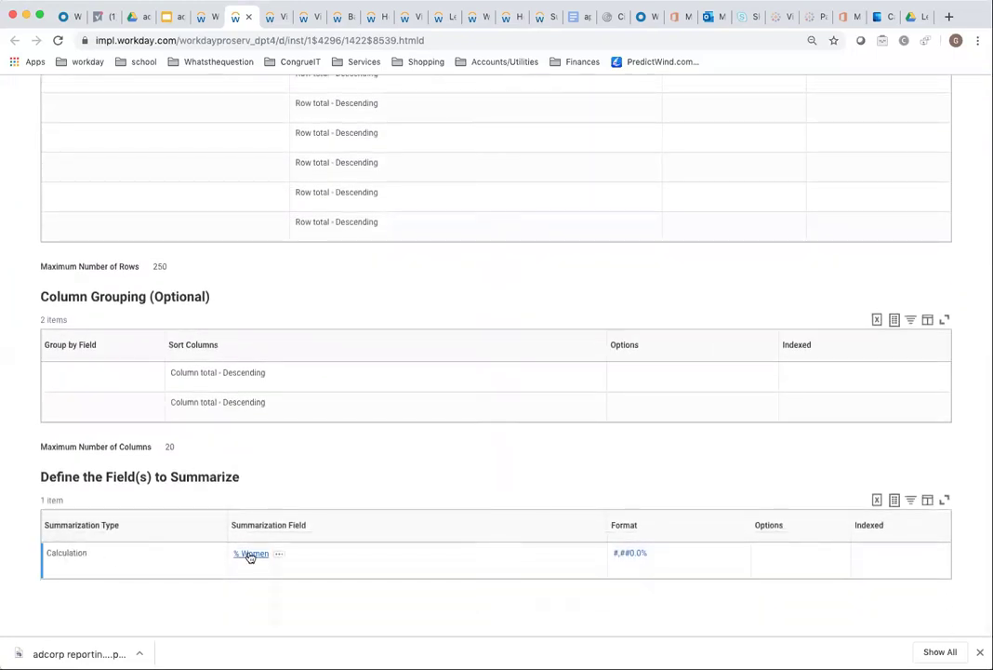
Trace the % Women calculation through zcf - ee - woman count to the zcf - tf - is women condition.
{"action": "right_click", "coordinate": [251, 553]}
{"action": "left_click", "coordinate": [293, 456]}
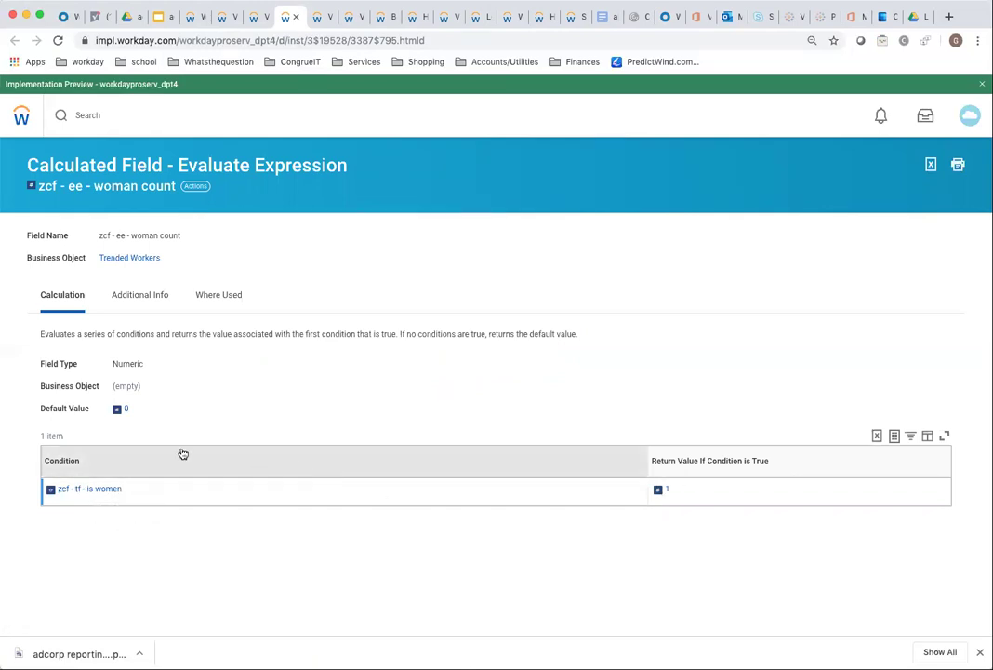
{"action": "right_click", "coordinate": [103, 493]}
{"action": "left_click", "coordinate": [135, 500]}
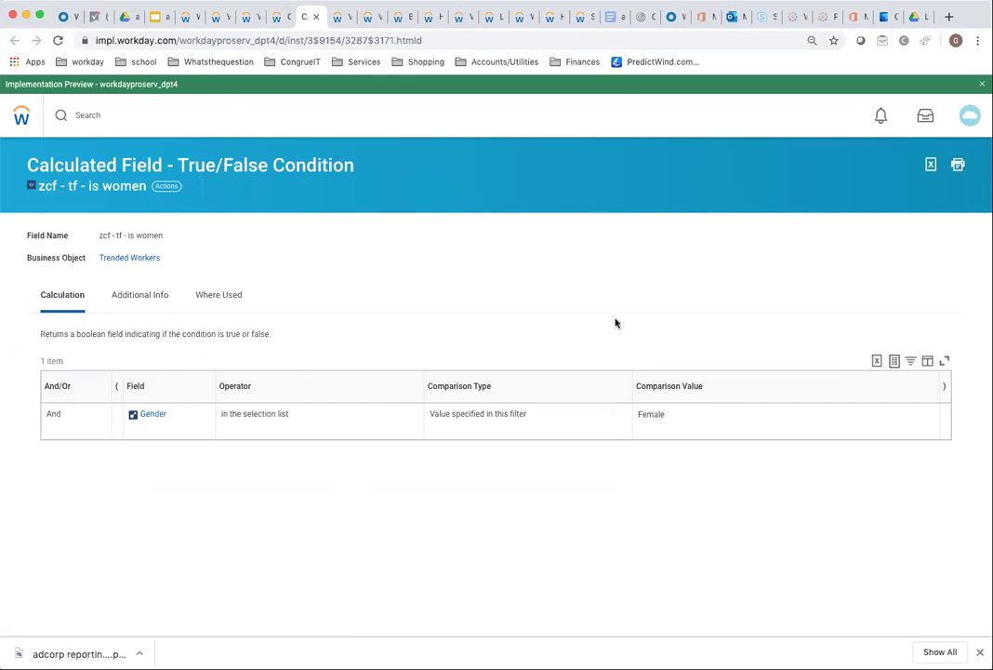
Return to the Calculated Fiends report results and review the % Women value for each month.
{"action": "left_click", "coordinate": [212, 20]}
{"action": "left_click", "coordinate": [189, 19]}
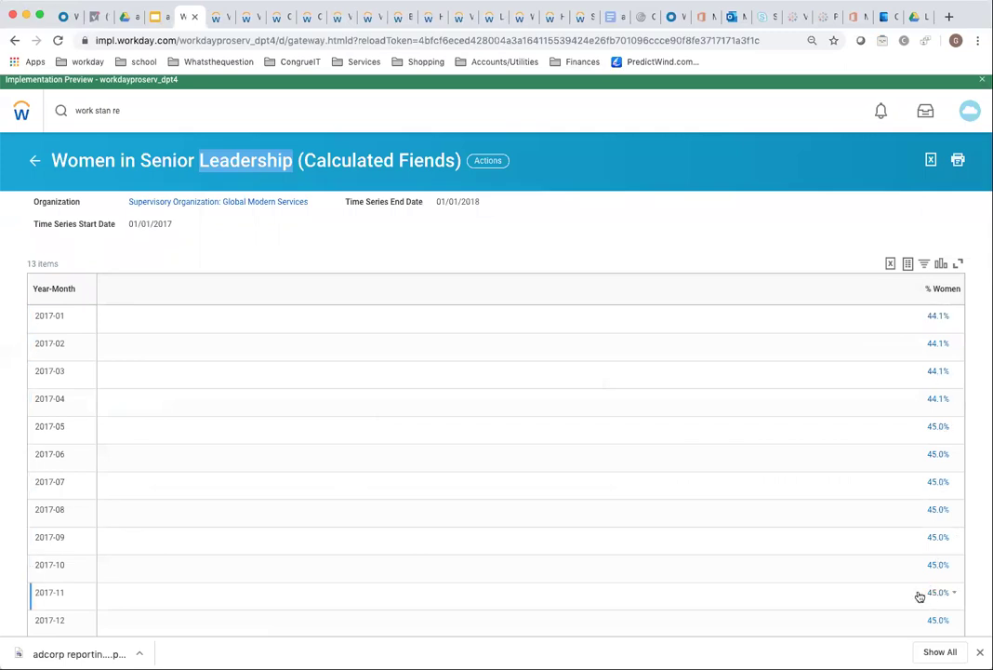
{"action": "scroll", "coordinate": [823, 548], "scroll_direction": "down", "scroll_amount": 1}
{"action": "scroll", "coordinate": [823, 548], "scroll_direction": "up", "scroll_amount": 1}
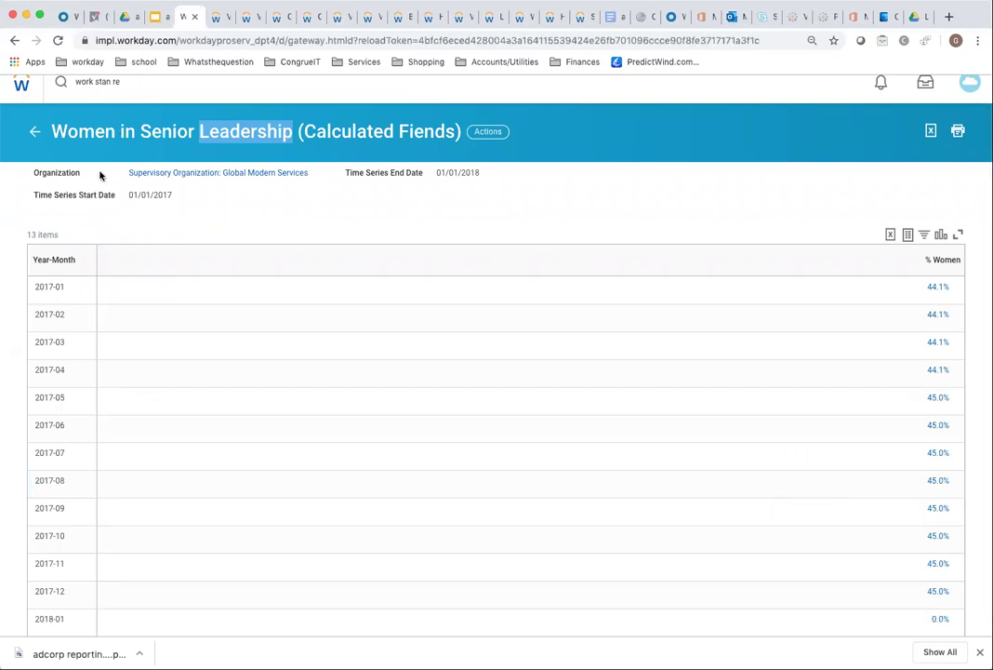
{"action": "scroll", "coordinate": [100, 173], "scroll_direction": "up", "scroll_amount": 1}
Go back to the Implementers list and run Women in Senior Leadership (Composite) using its saved filter.
{"action": "left_click", "coordinate": [14, 40]}
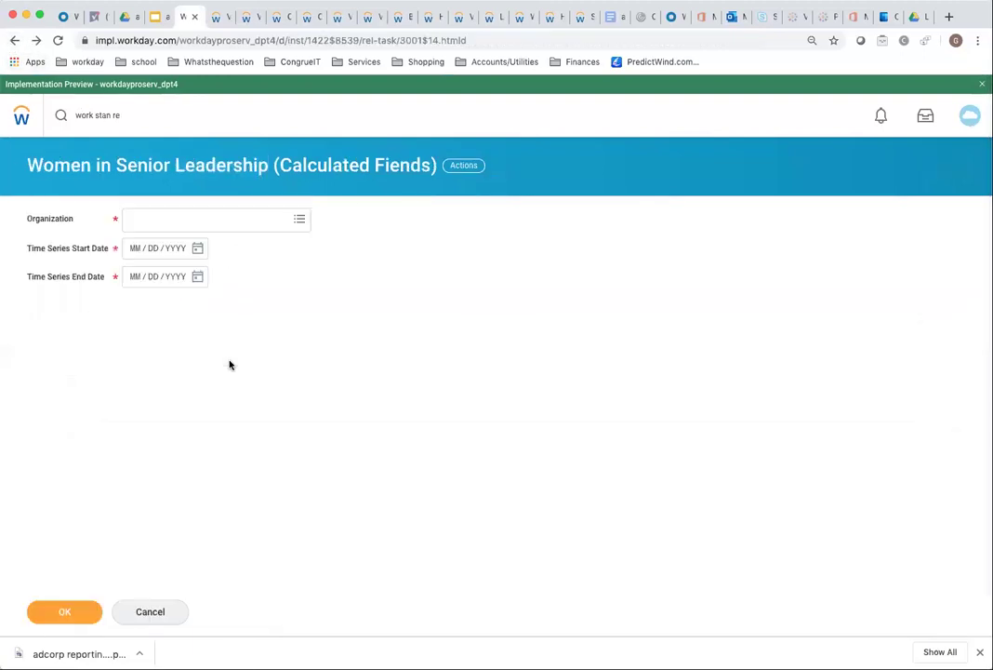
{"action": "left_click", "coordinate": [13, 40]}
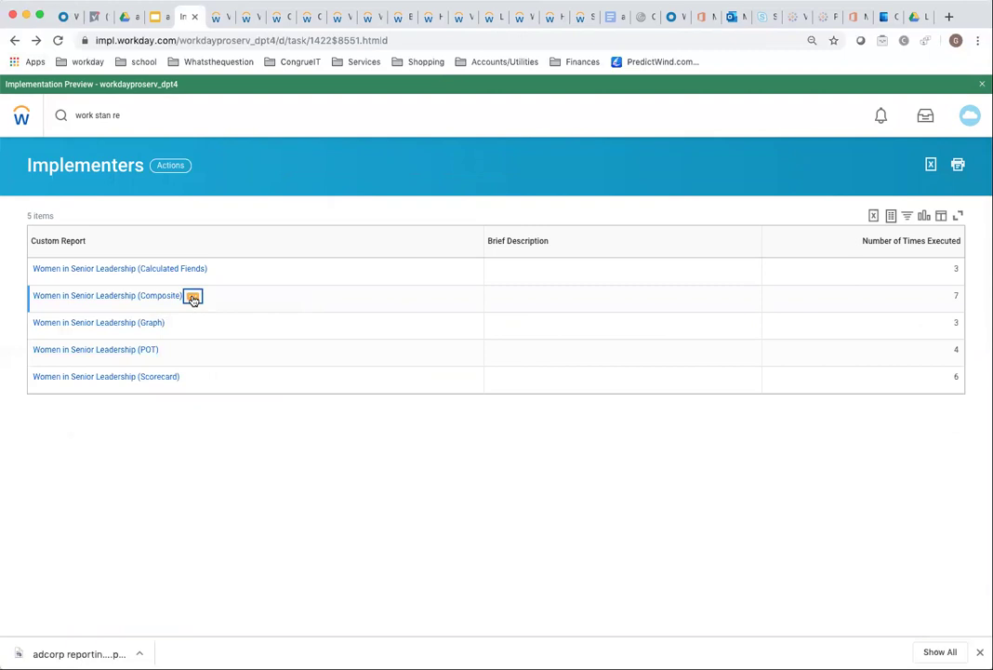
{"action": "left_click", "coordinate": [193, 298]}
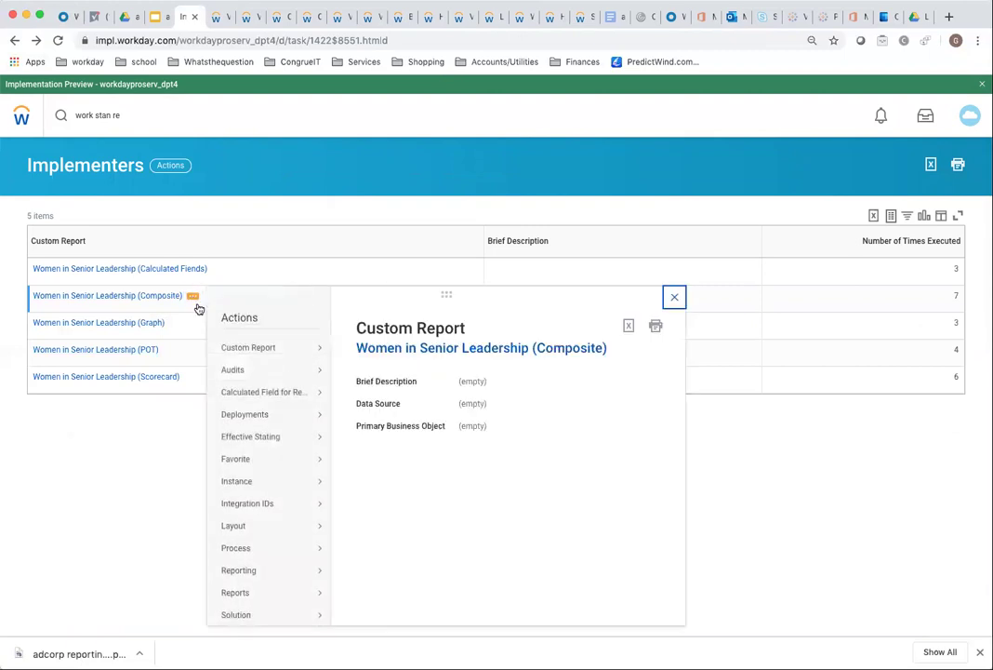
{"action": "mouse_move", "coordinate": [289, 354]}
{"action": "left_click", "coordinate": [360, 418]}
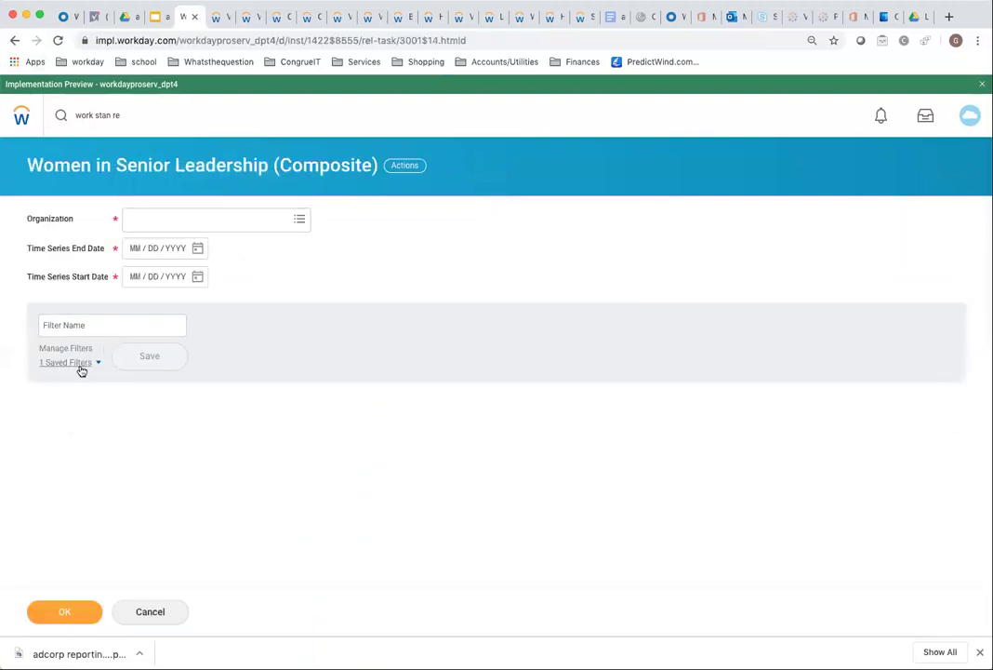
{"action": "left_click", "coordinate": [82, 363]}
{"action": "left_click", "coordinate": [95, 398]}
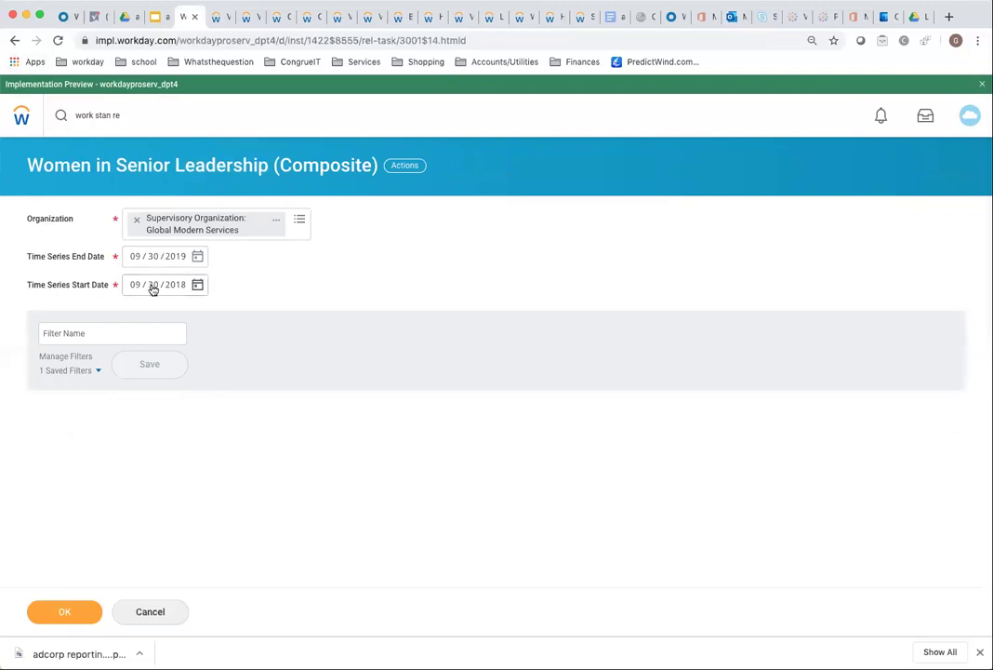
{"action": "left_click", "coordinate": [73, 612]}
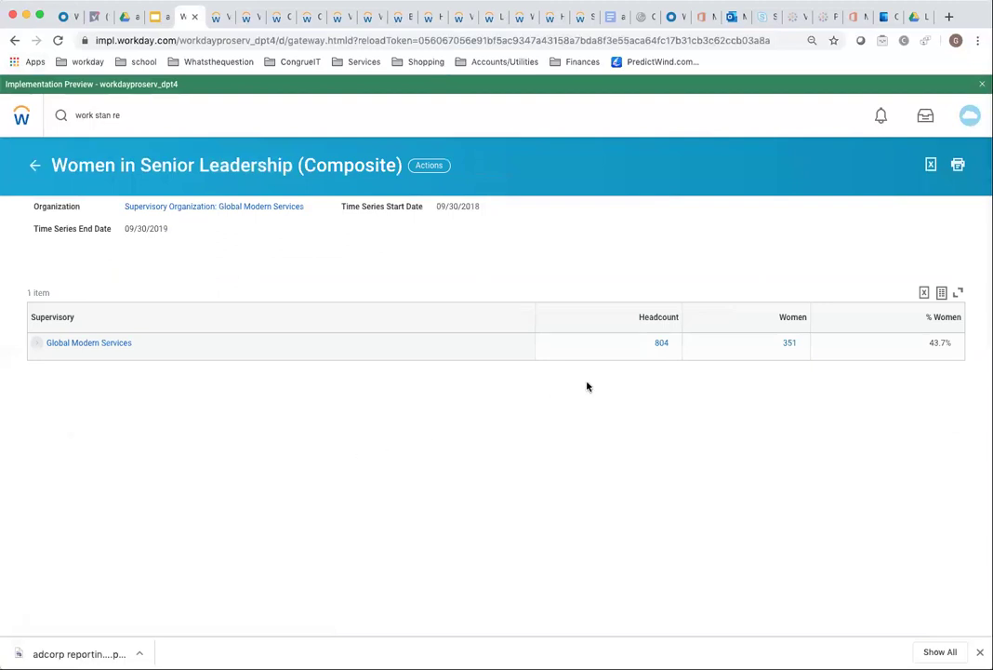
Rerun the Composite report with the Time Series Start Date set to 09/30/2019.
{"action": "left_click", "coordinate": [36, 165]}
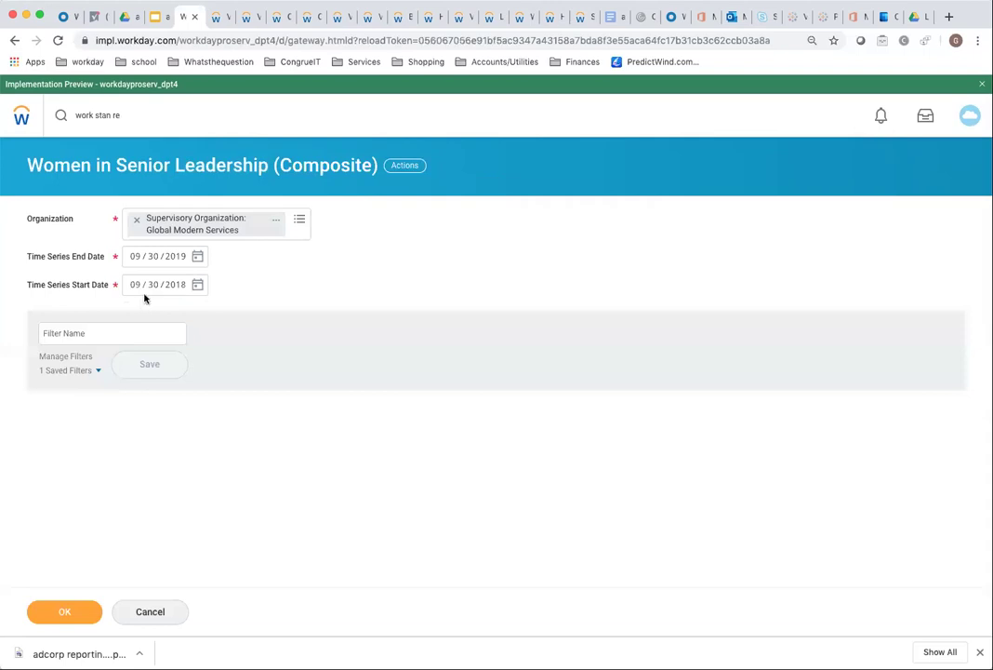
{"action": "left_click", "coordinate": [174, 287]}
{"action": "left_click", "coordinate": [62, 612]}
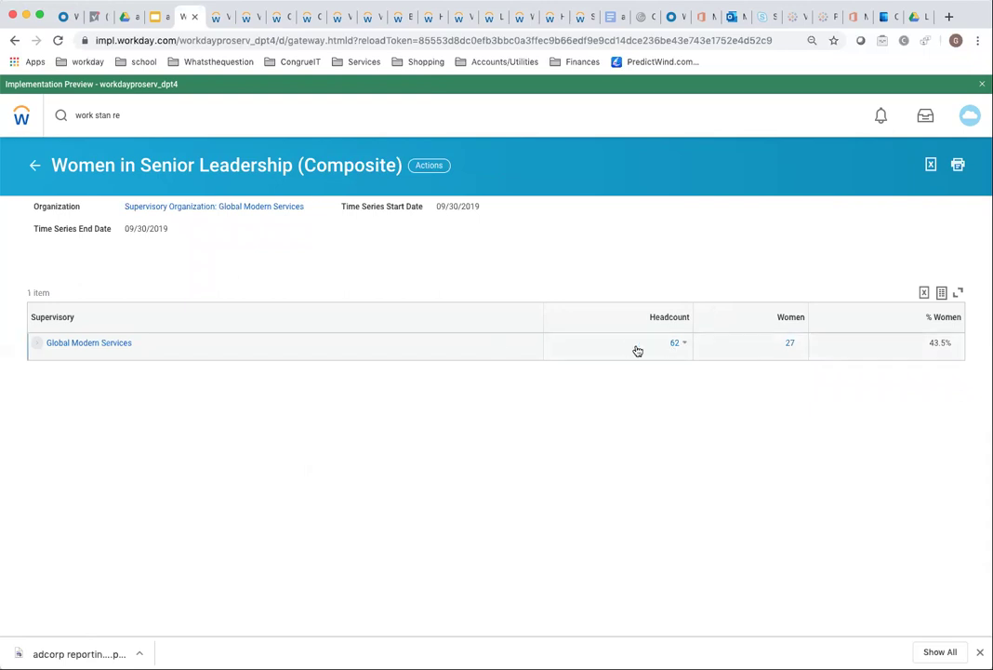
Expand Global Modern Services and Executive Management Group in the Composite results and compare them with the report definition's columns.
{"action": "left_click", "coordinate": [37, 344]}
{"action": "left_click", "coordinate": [58, 375]}
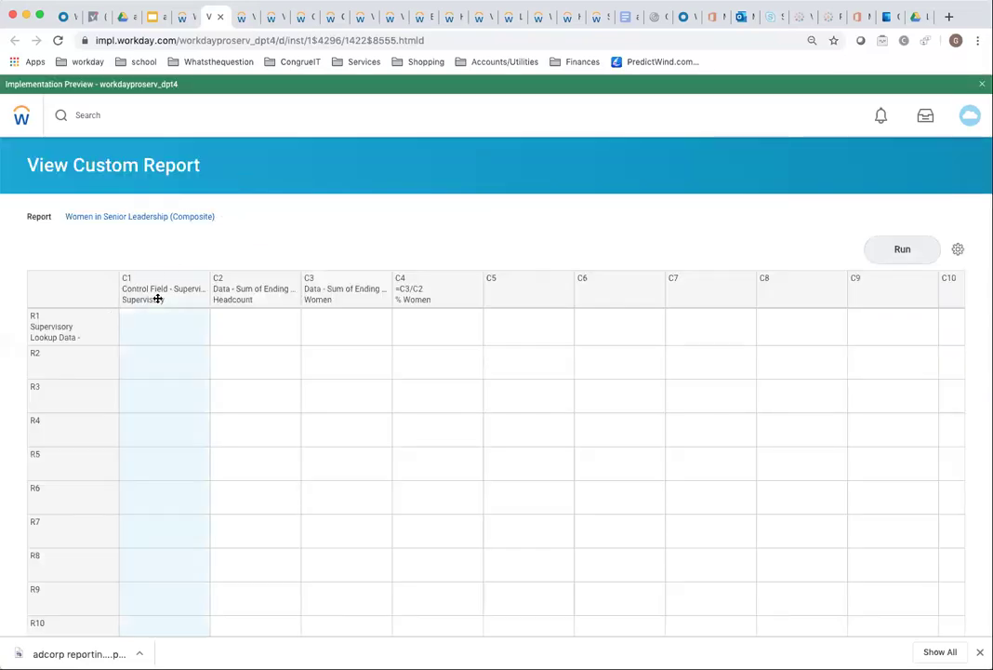
{"action": "left_click", "coordinate": [181, 17]}
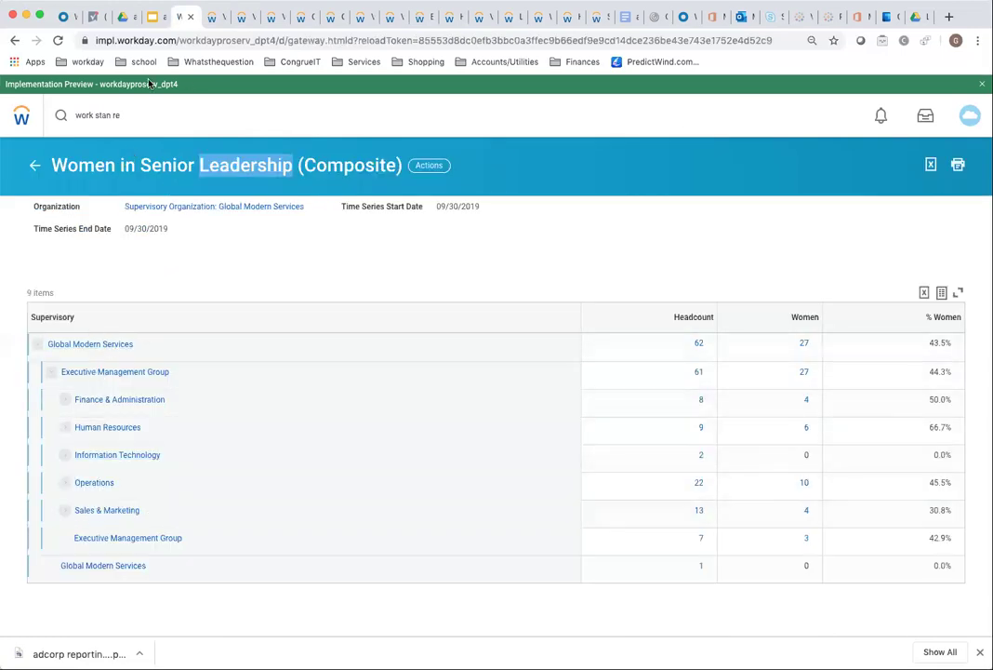
{"action": "left_click", "coordinate": [213, 21]}
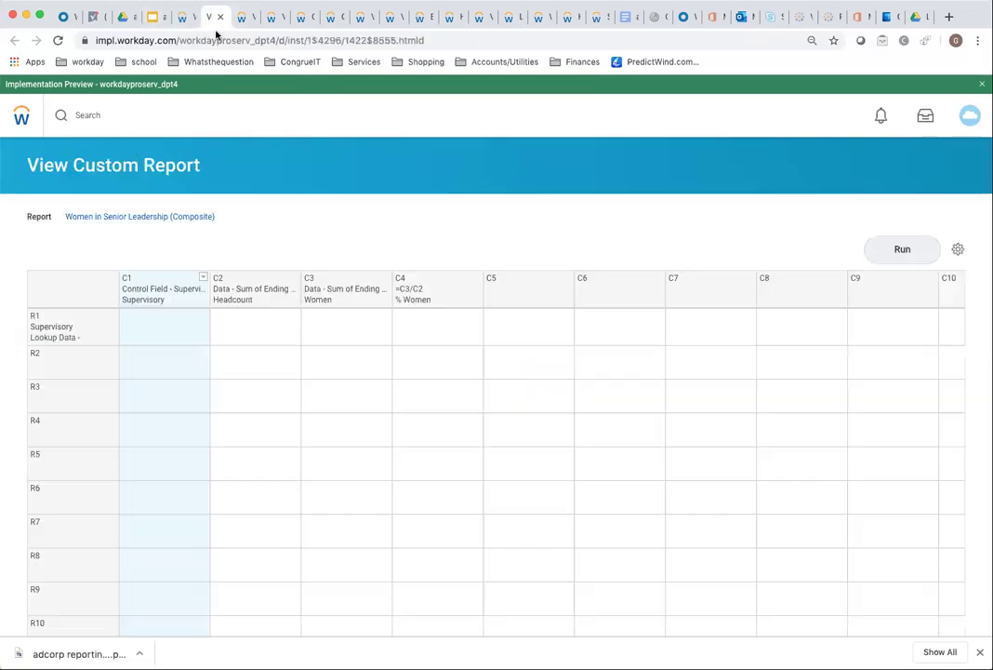
Review the control field and outline settings of column C1 Supervisory in the Composite definition.
{"action": "left_click", "coordinate": [204, 280]}
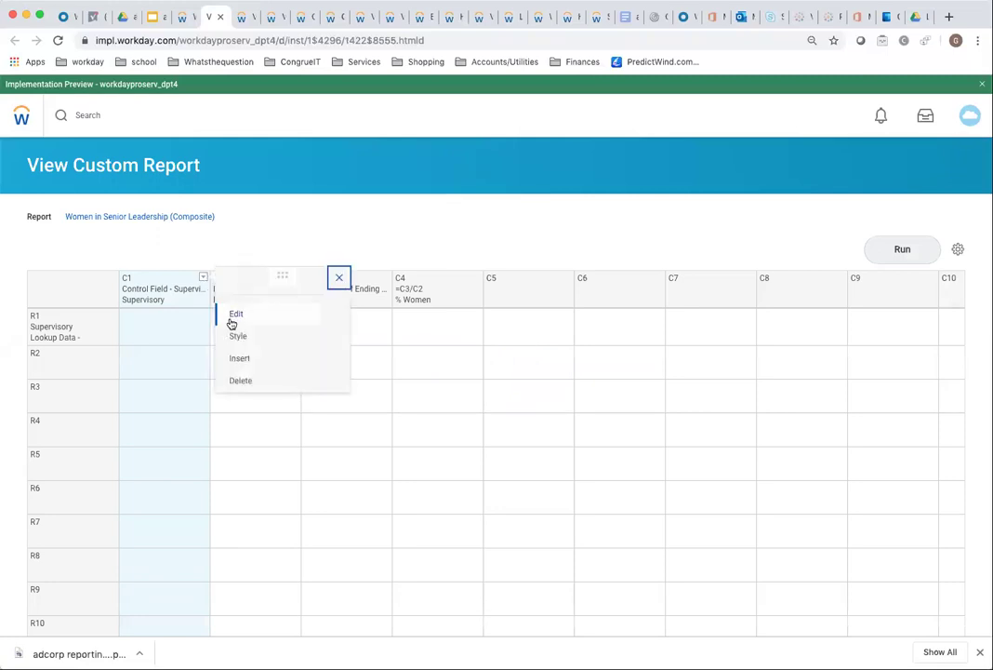
{"action": "left_click", "coordinate": [233, 318]}
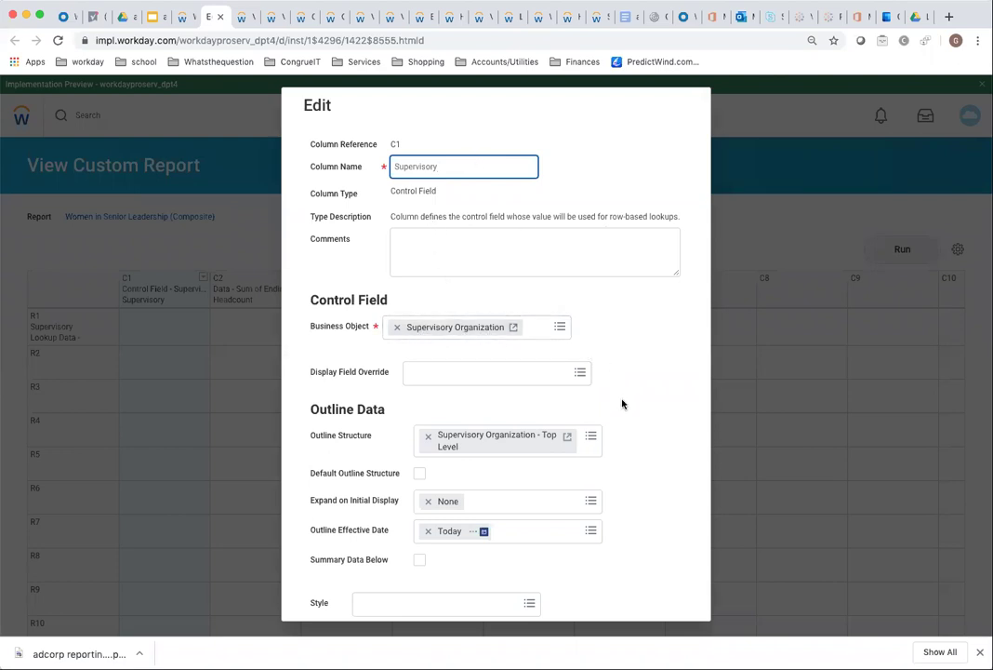
{"action": "scroll", "coordinate": [623, 403], "scroll_direction": "down", "scroll_amount": 2}
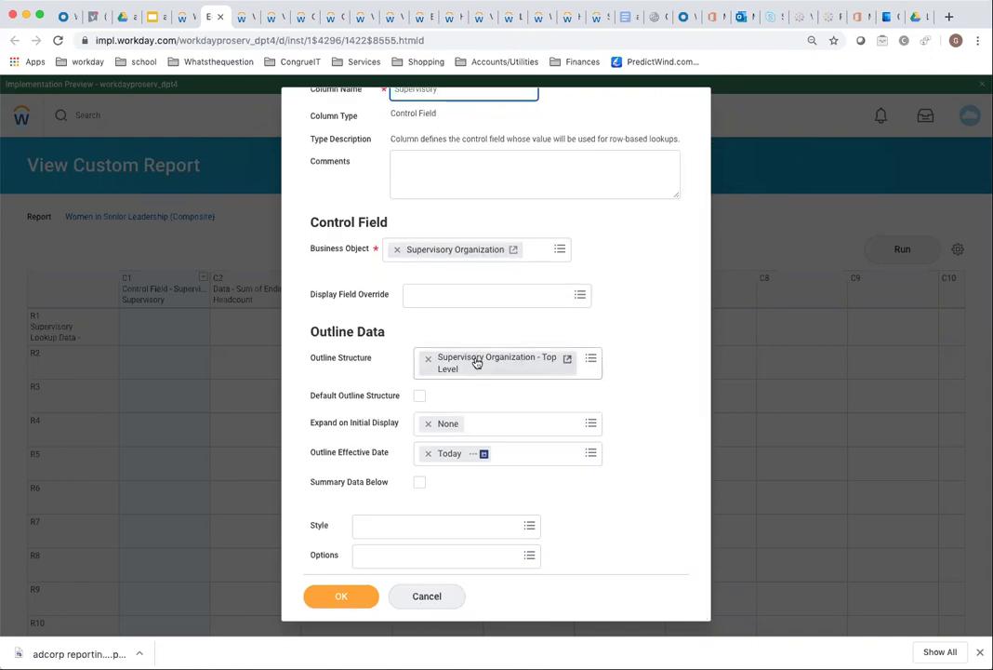
{"action": "left_click", "coordinate": [340, 595]}
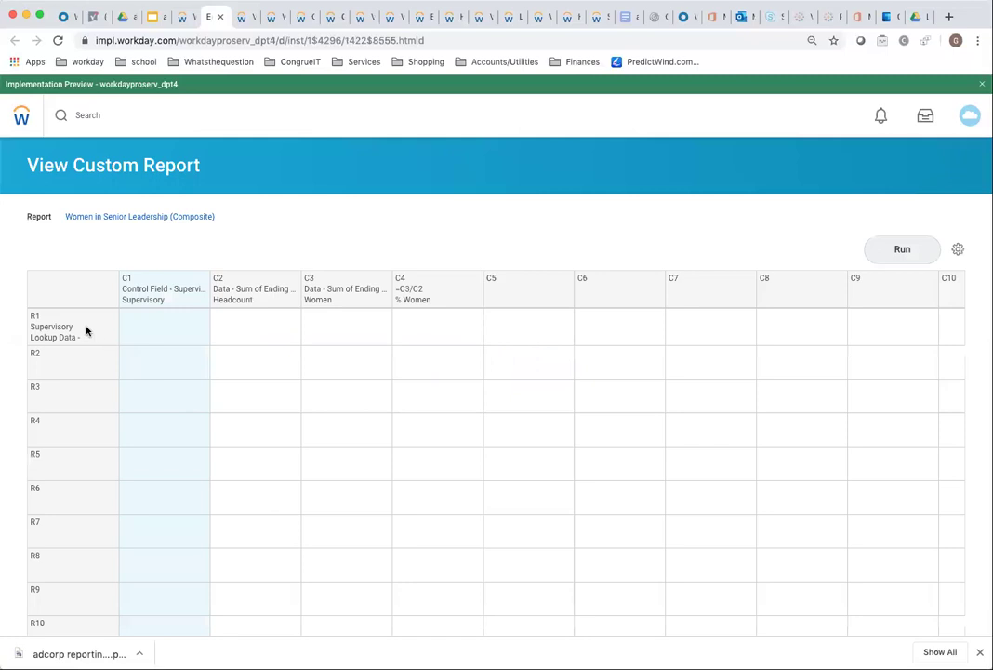
Review the filter criteria and outline options of the Supervisory lookup row R1.
{"action": "left_click", "coordinate": [112, 326]}
{"action": "left_click", "coordinate": [142, 352]}
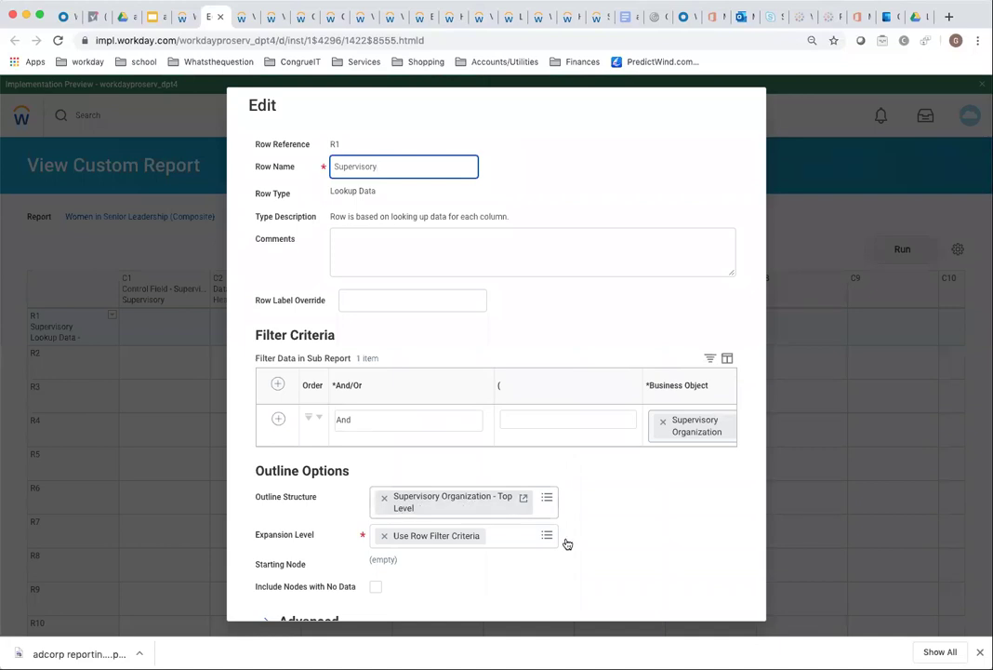
{"action": "scroll", "coordinate": [572, 544], "scroll_direction": "down", "scroll_amount": 2}
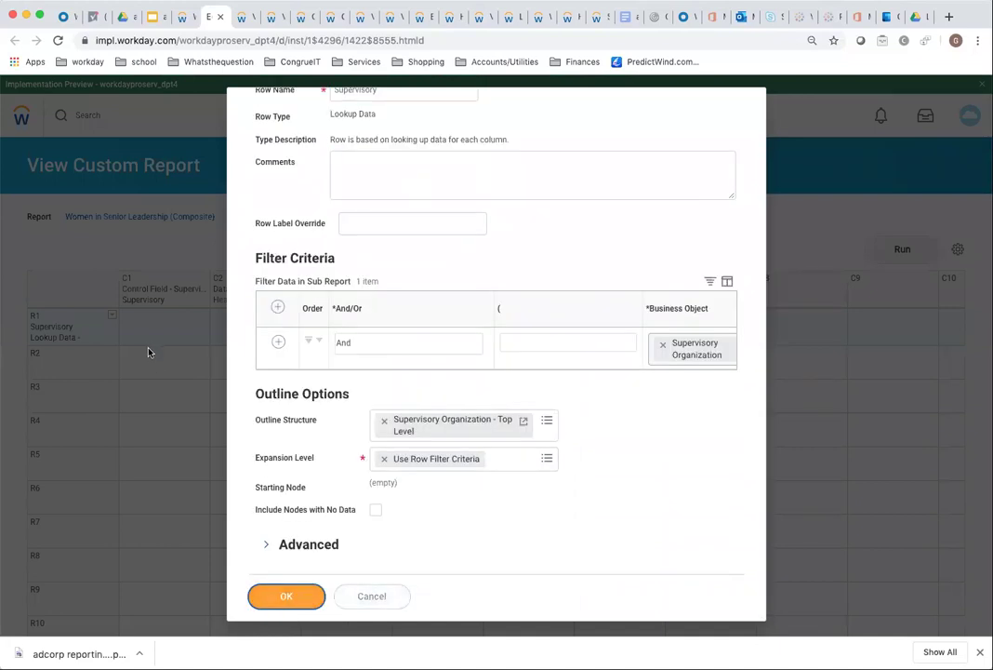
{"action": "left_click", "coordinate": [166, 304]}
Review the C2 Headcount column's settings and open the Women in Senior Leadership Subreport definition separately.
{"action": "left_click", "coordinate": [296, 277]}
{"action": "left_click", "coordinate": [327, 314]}
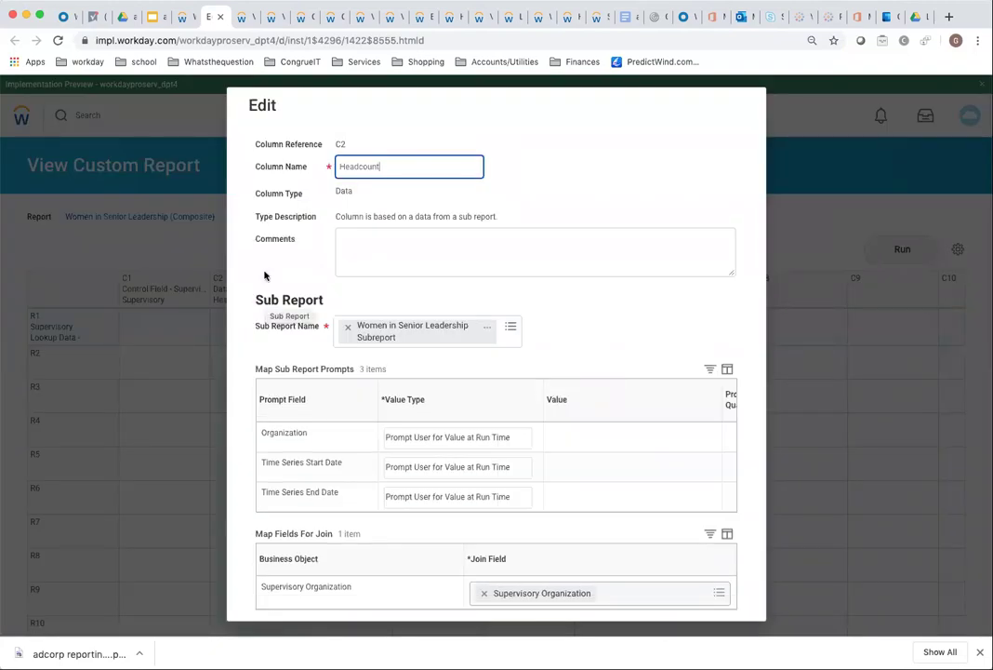
{"action": "right_click", "coordinate": [372, 335]}
{"action": "left_click", "coordinate": [387, 342]}
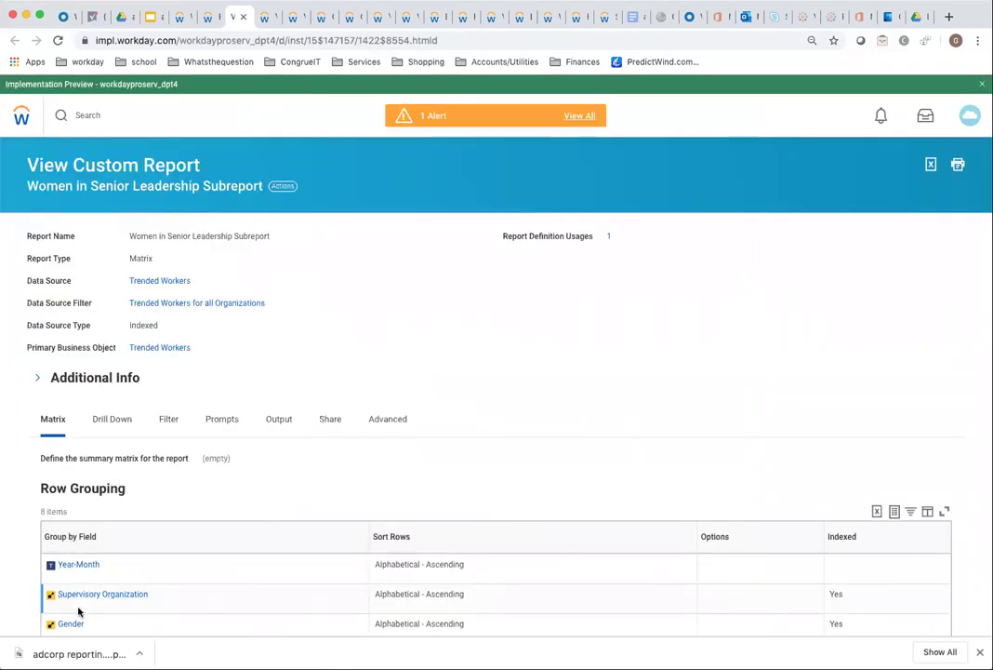
Review the row grouping and summarization field of the Women in Senior Leadership Subreport, and return to the Composite's C2 column settings.
{"action": "scroll", "coordinate": [222, 463], "scroll_direction": "down", "scroll_amount": 6}
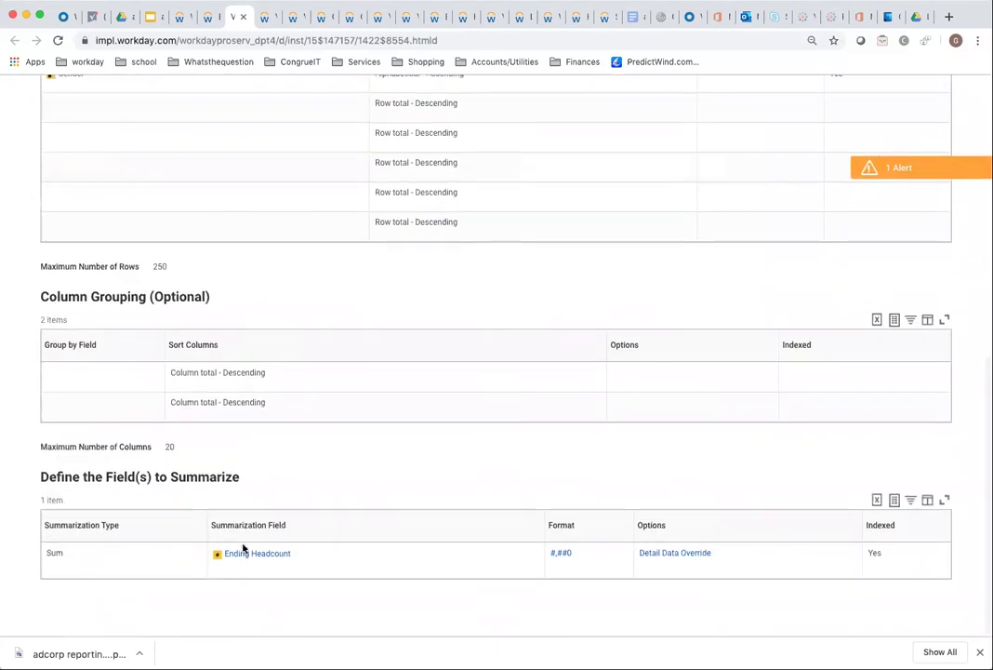
{"action": "scroll", "coordinate": [182, 228], "scroll_direction": "up", "scroll_amount": 8}
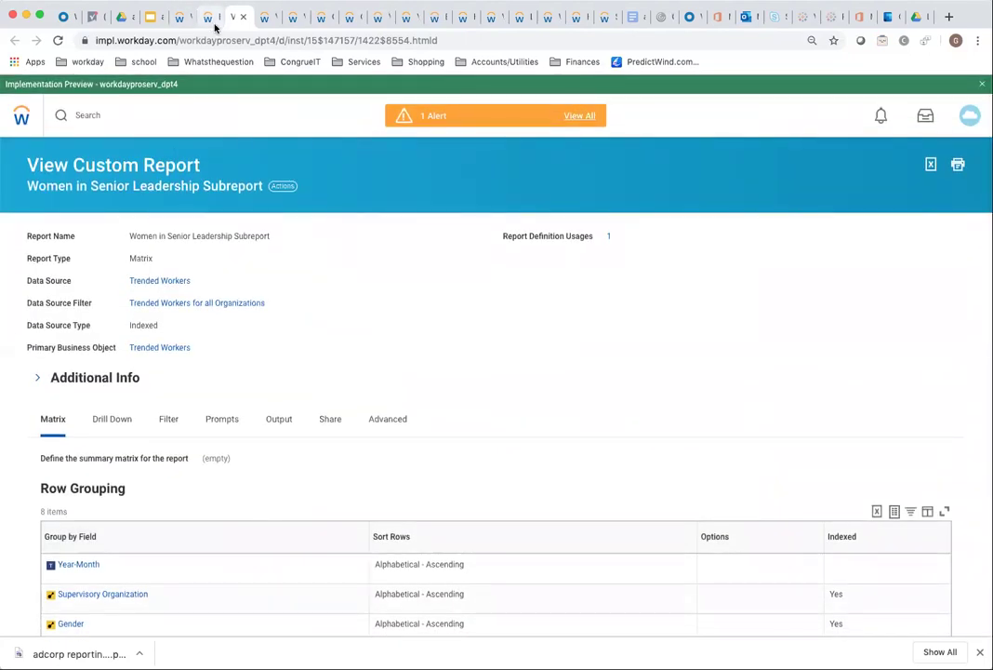
{"action": "left_click", "coordinate": [210, 17]}
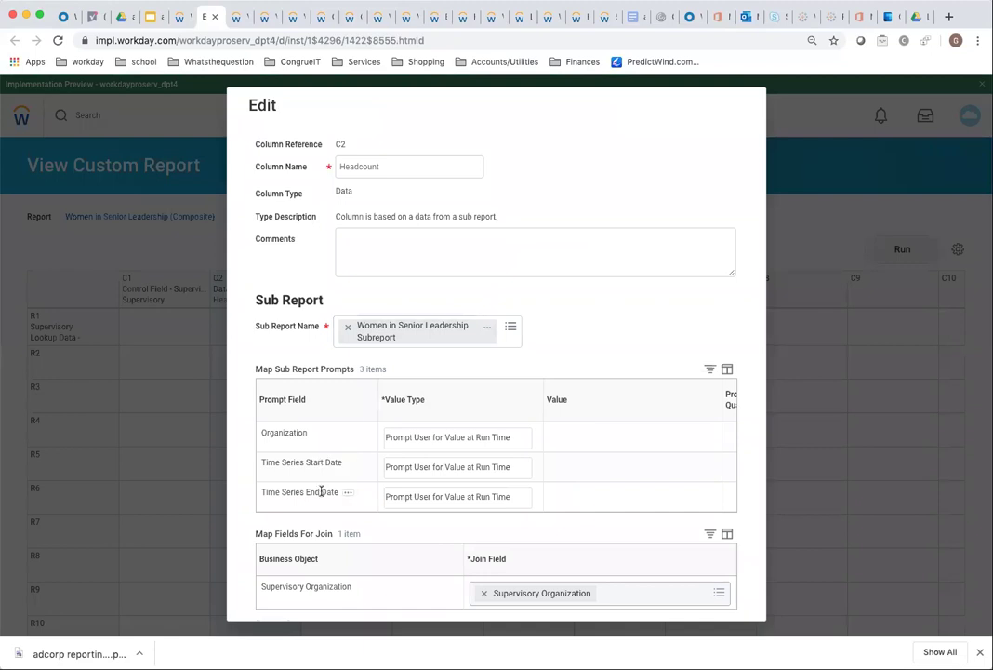
Review the C2 Headcount column's subreport prompt mapping, join field, field to aggregate and filter criteria, and close its settings.
{"action": "scroll", "coordinate": [320, 498], "scroll_direction": "down", "scroll_amount": 1}
{"action": "scroll", "coordinate": [320, 497], "scroll_direction": "down", "scroll_amount": 1}
{"action": "scroll", "coordinate": [388, 476], "scroll_direction": "down", "scroll_amount": 2}
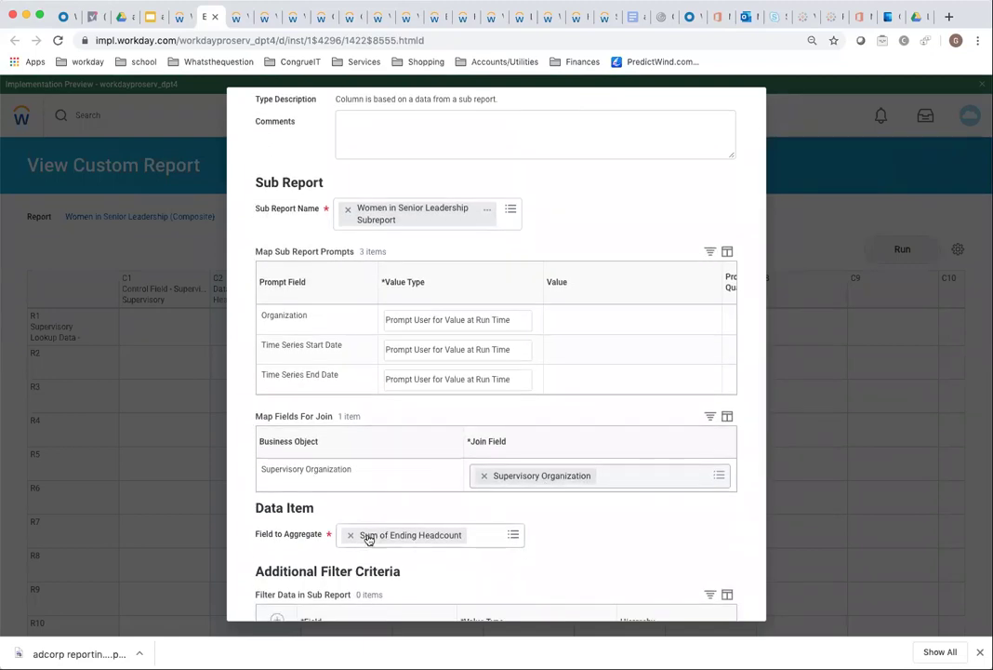
{"action": "scroll", "coordinate": [406, 537], "scroll_direction": "down", "scroll_amount": 5}
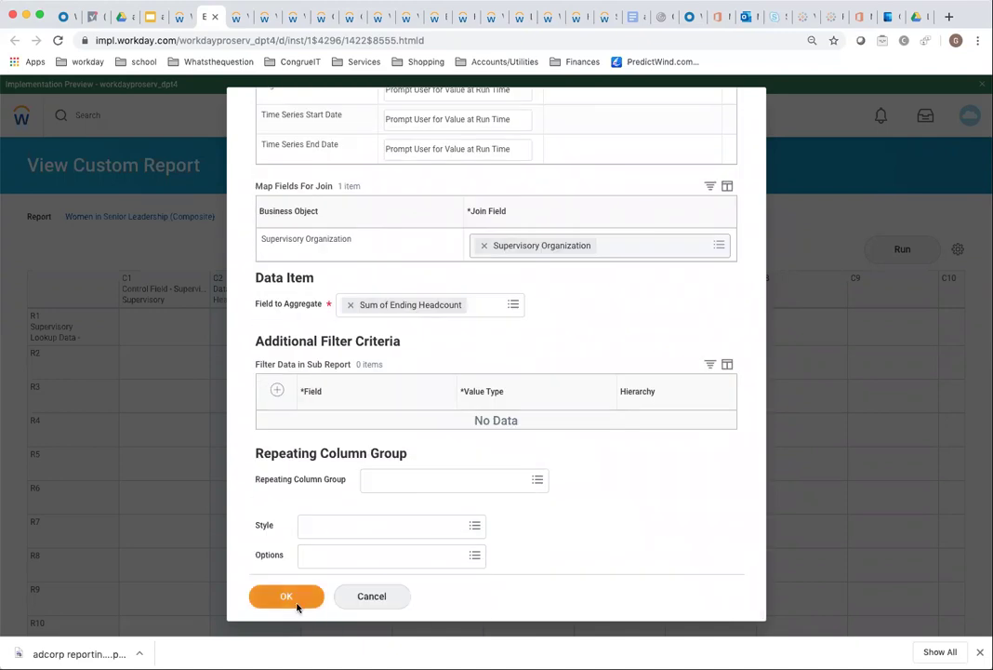
{"action": "left_click", "coordinate": [298, 596]}
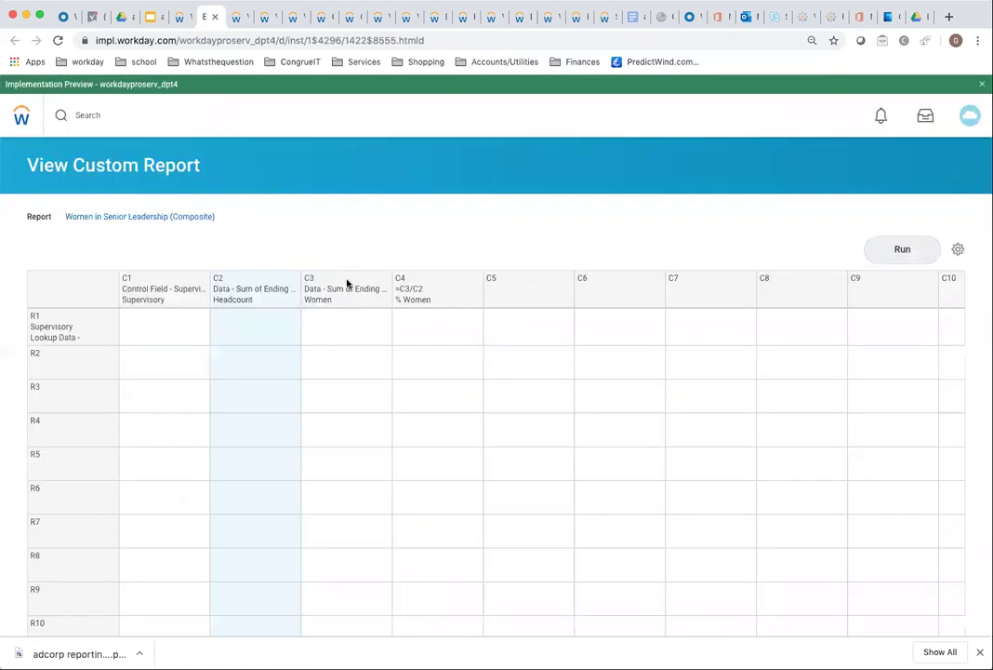
Review the subreport, aggregated field and additional Gender filter of column C3 Women, and close its settings.
{"action": "left_click", "coordinate": [366, 284]}
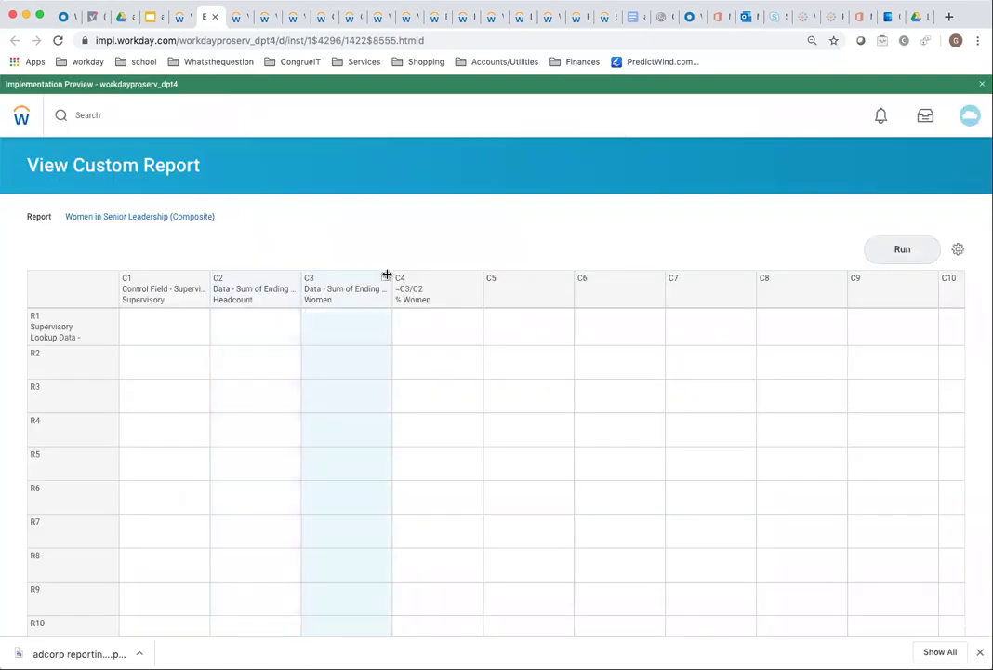
{"action": "left_click", "coordinate": [386, 279]}
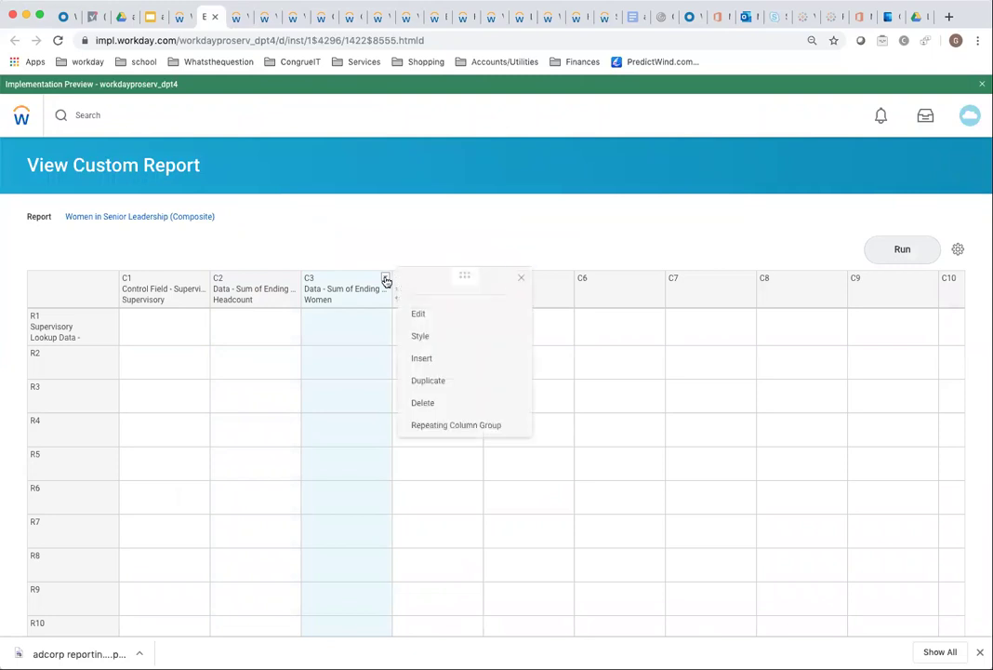
{"action": "left_click", "coordinate": [418, 316]}
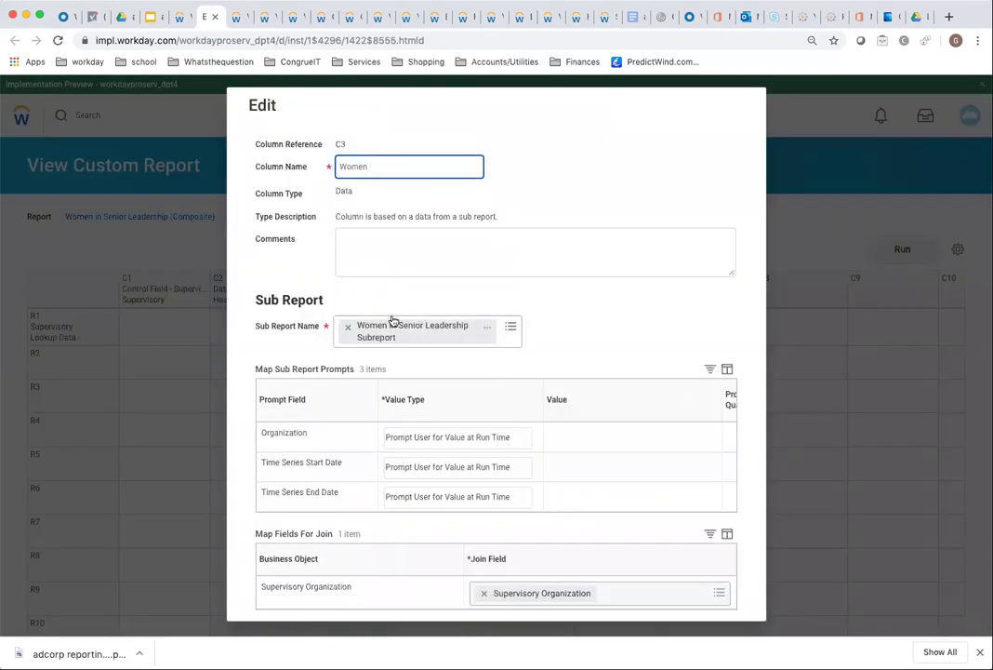
{"action": "scroll", "coordinate": [398, 503], "scroll_direction": "down", "scroll_amount": 3}
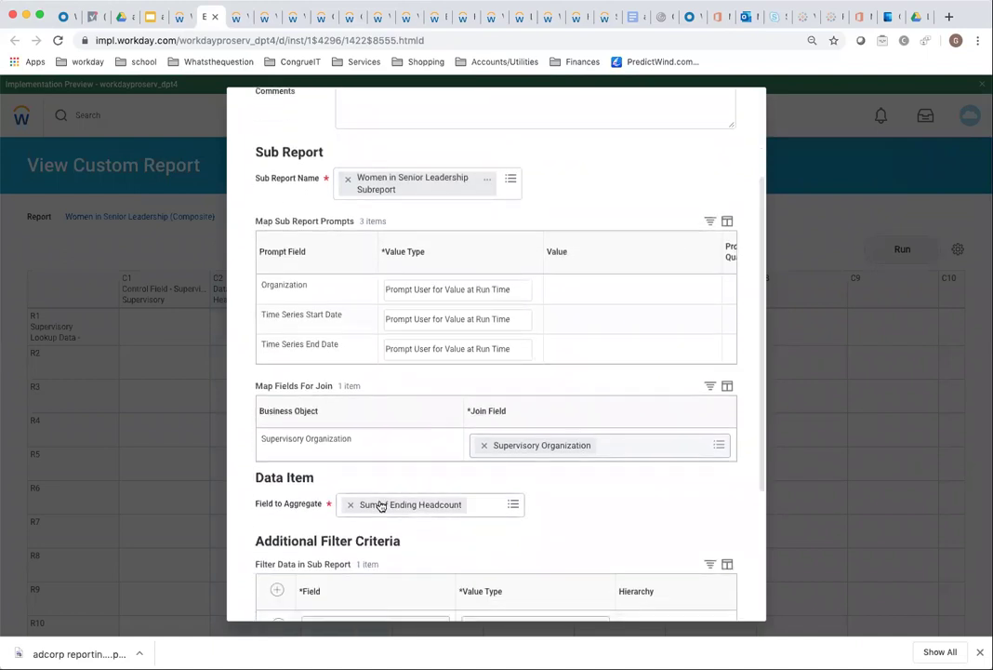
{"action": "scroll", "coordinate": [449, 549], "scroll_direction": "down", "scroll_amount": 3}
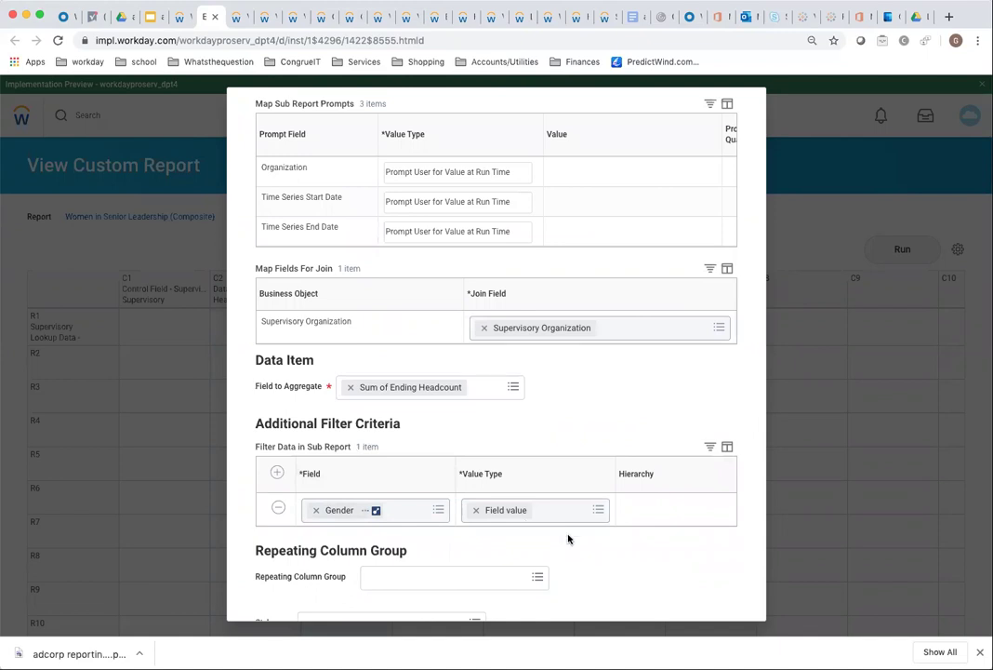
{"action": "scroll", "coordinate": [567, 536], "scroll_direction": "down", "scroll_amount": 2}
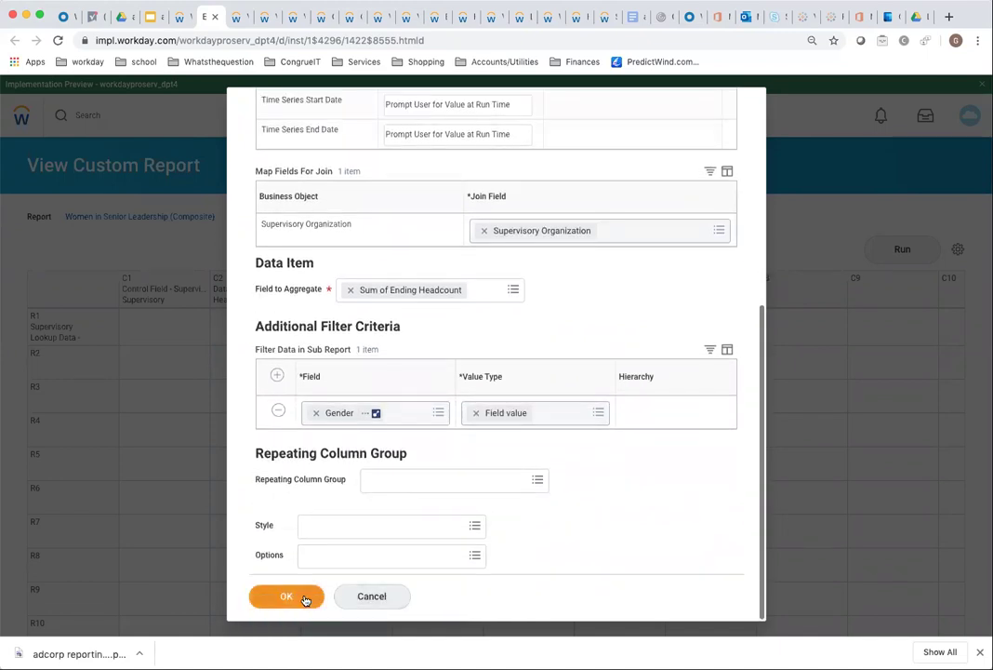
{"action": "left_click", "coordinate": [304, 597]}
Review the divide calculation, error handling and style of column C4 % Women, and close its settings.
{"action": "left_click", "coordinate": [663, 417]}
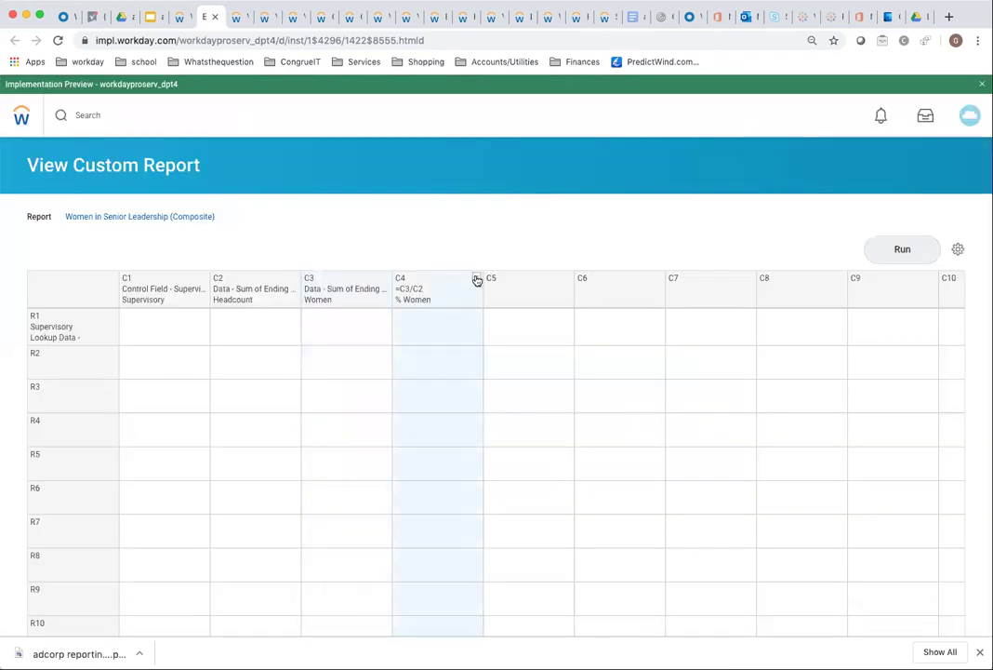
{"action": "left_click", "coordinate": [477, 278]}
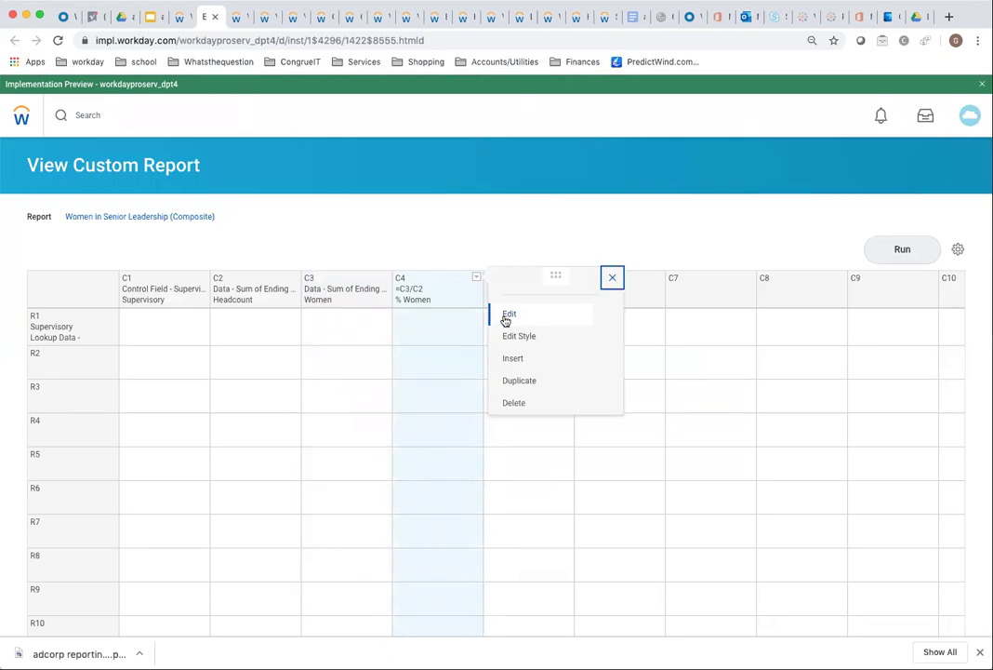
{"action": "left_click", "coordinate": [506, 316]}
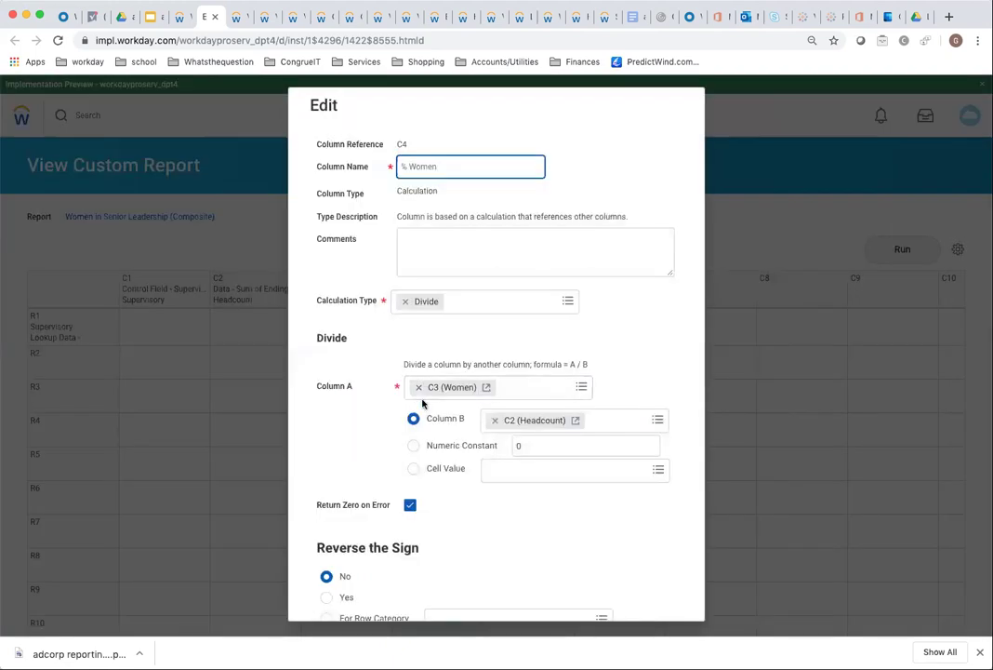
{"action": "scroll", "coordinate": [520, 526], "scroll_direction": "down", "scroll_amount": 5}
{"action": "left_click", "coordinate": [366, 598]}
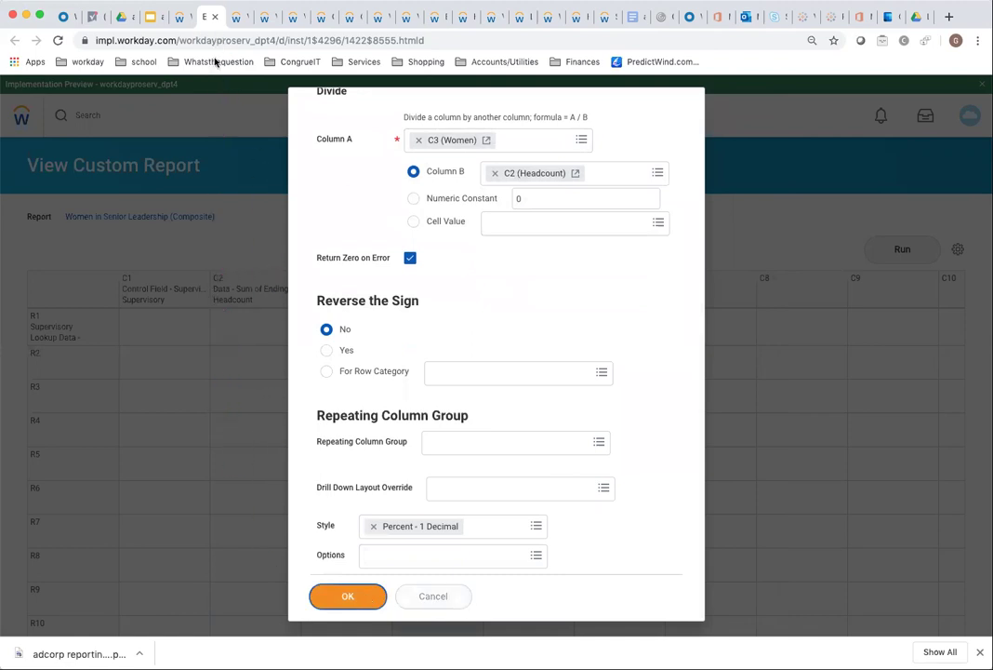
Return from the Composite results to the Implementers report list and launch the Women in Senior Leadership (Scorecard) report.
{"action": "left_click", "coordinate": [180, 17]}
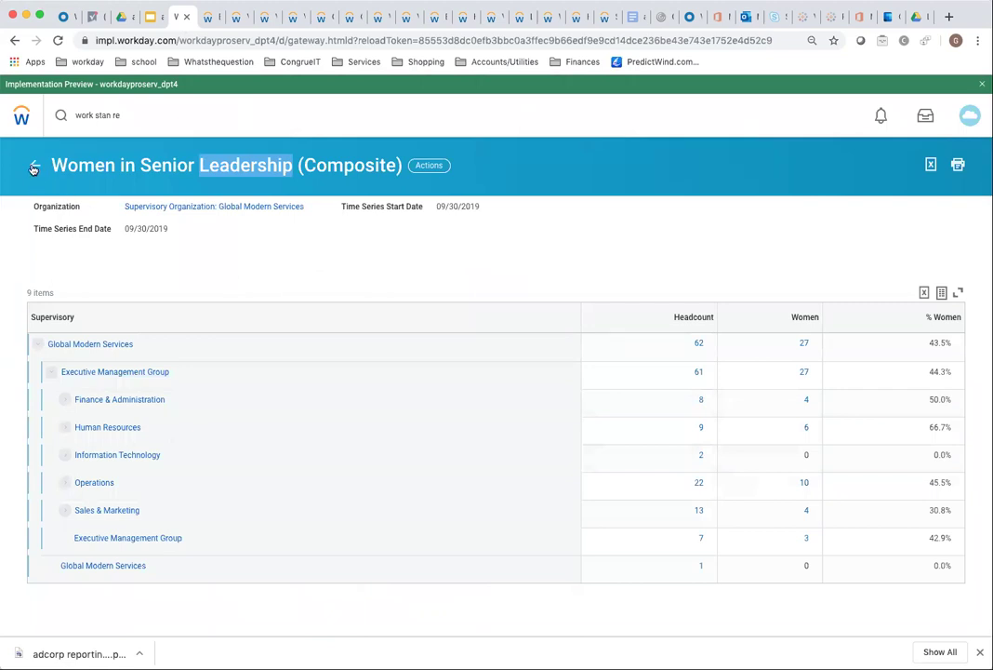
{"action": "left_click", "coordinate": [14, 40]}
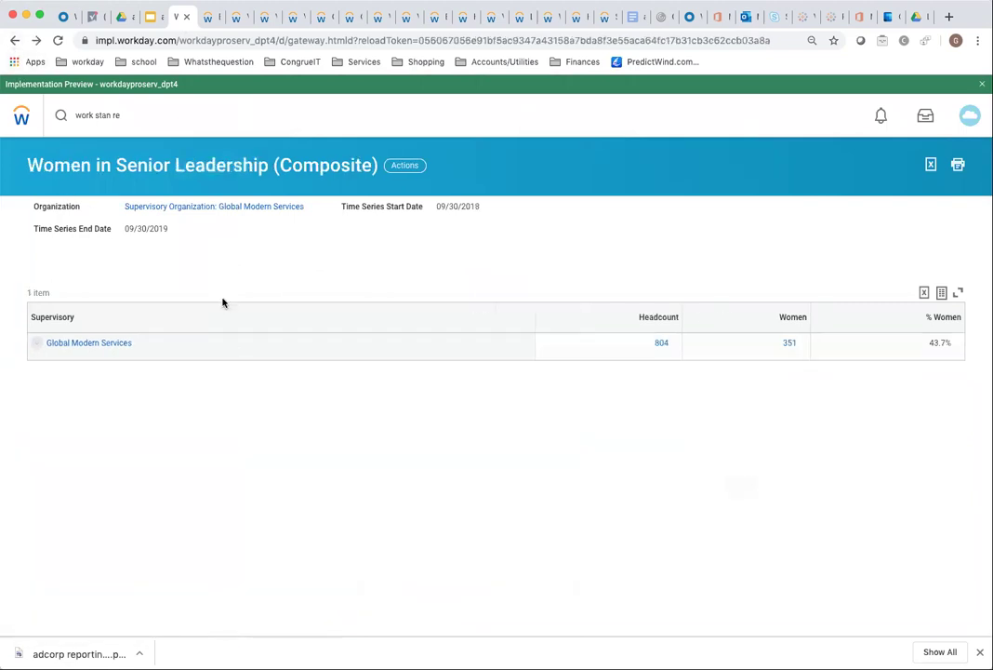
{"action": "left_click", "coordinate": [14, 41]}
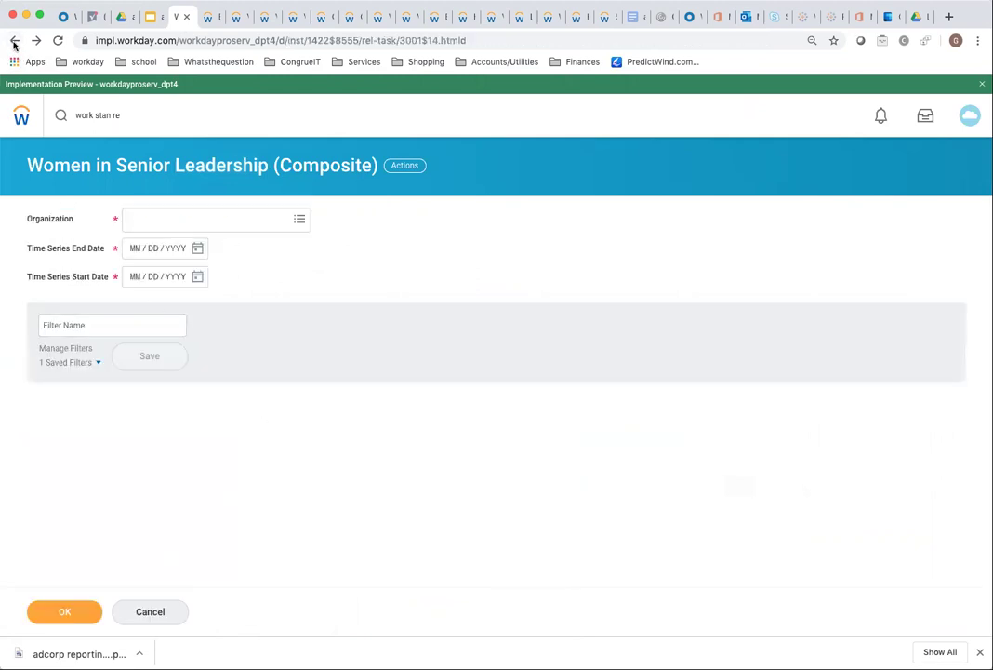
{"action": "left_click", "coordinate": [14, 41]}
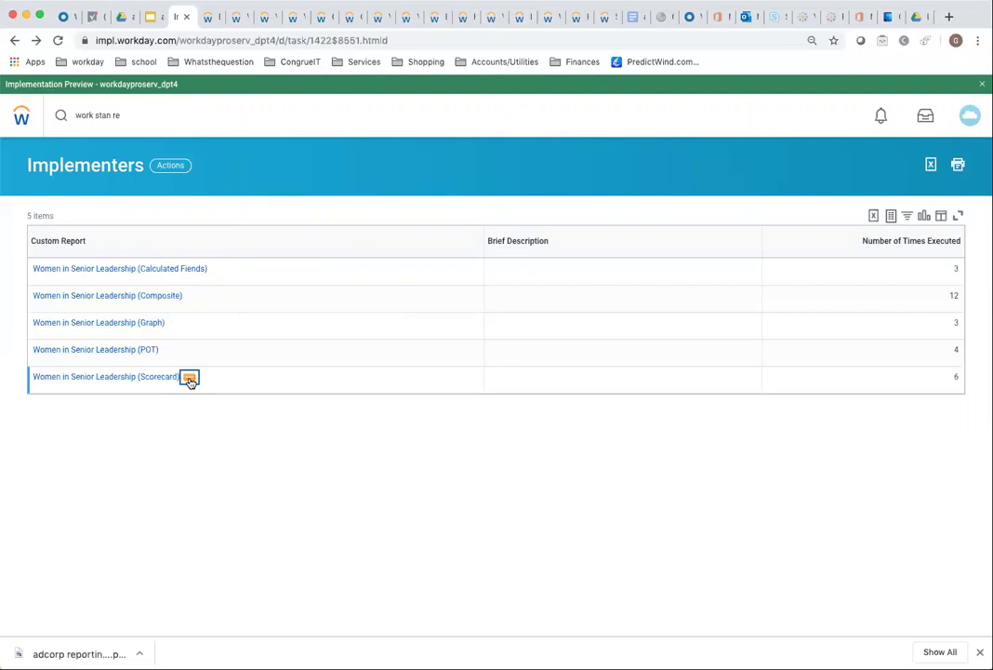
{"action": "left_click", "coordinate": [189, 377]}
{"action": "mouse_move", "coordinate": [288, 158]}
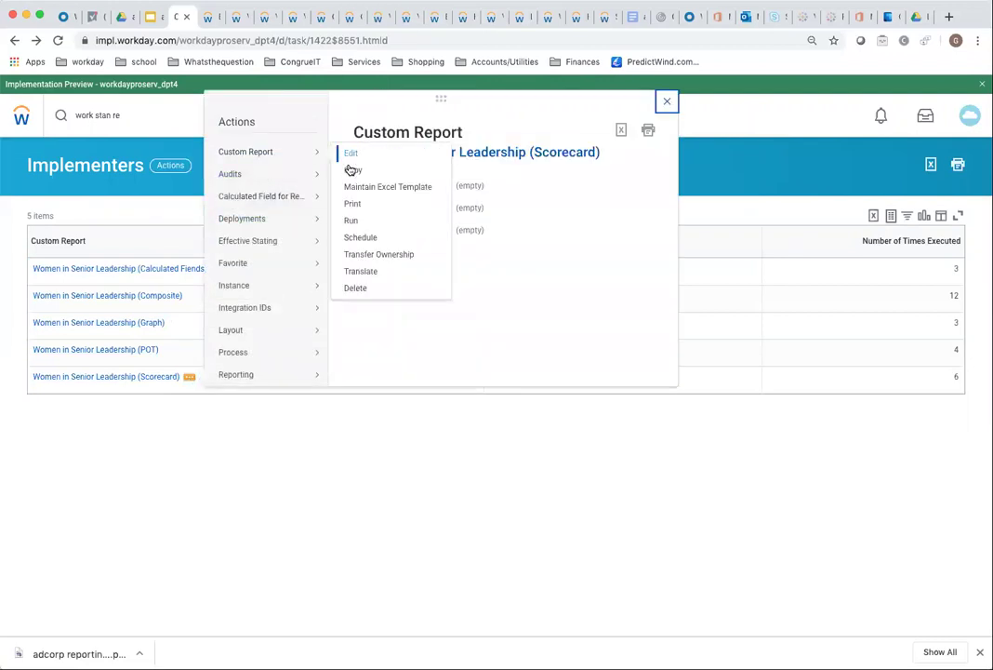
{"action": "left_click", "coordinate": [351, 222]}
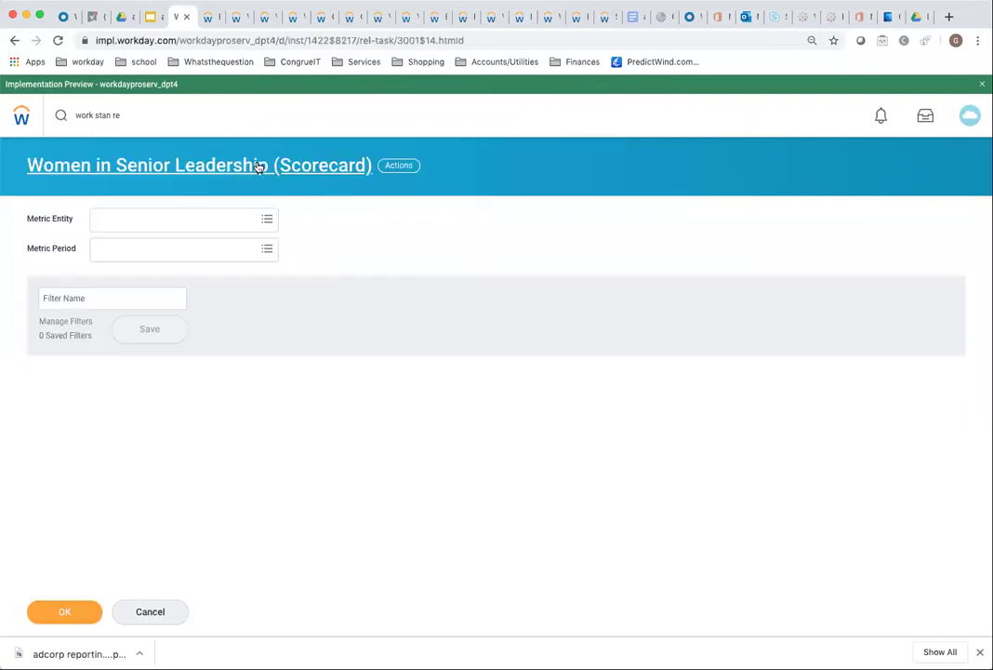
Set the scorecard report's Metric Entity to Accounting Operations, chosen from the Supervisory organizations.
{"action": "left_click", "coordinate": [179, 221]}
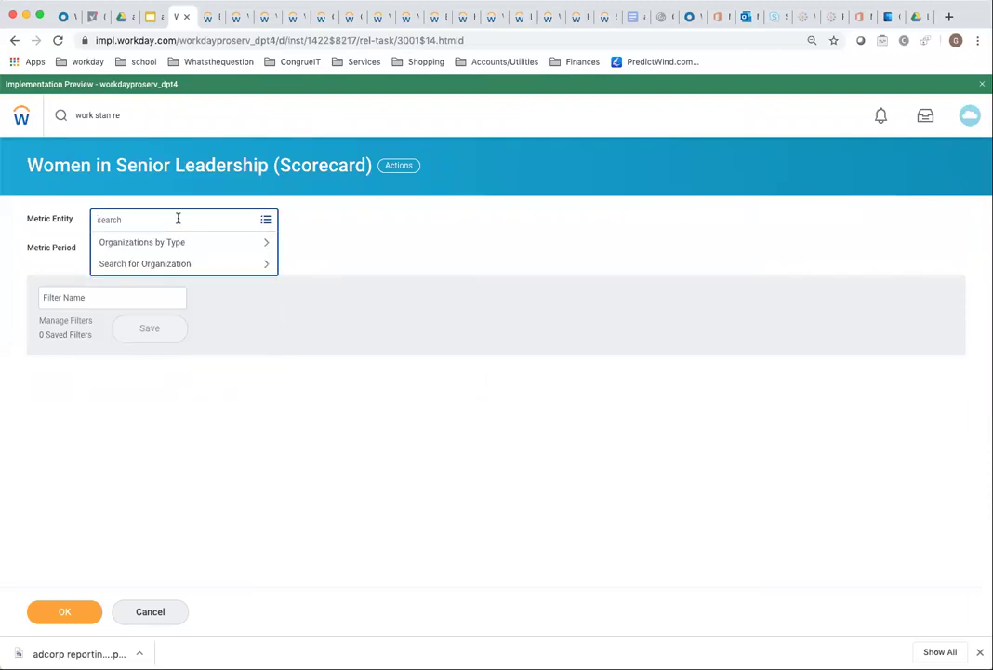
{"action": "left_click", "coordinate": [189, 245]}
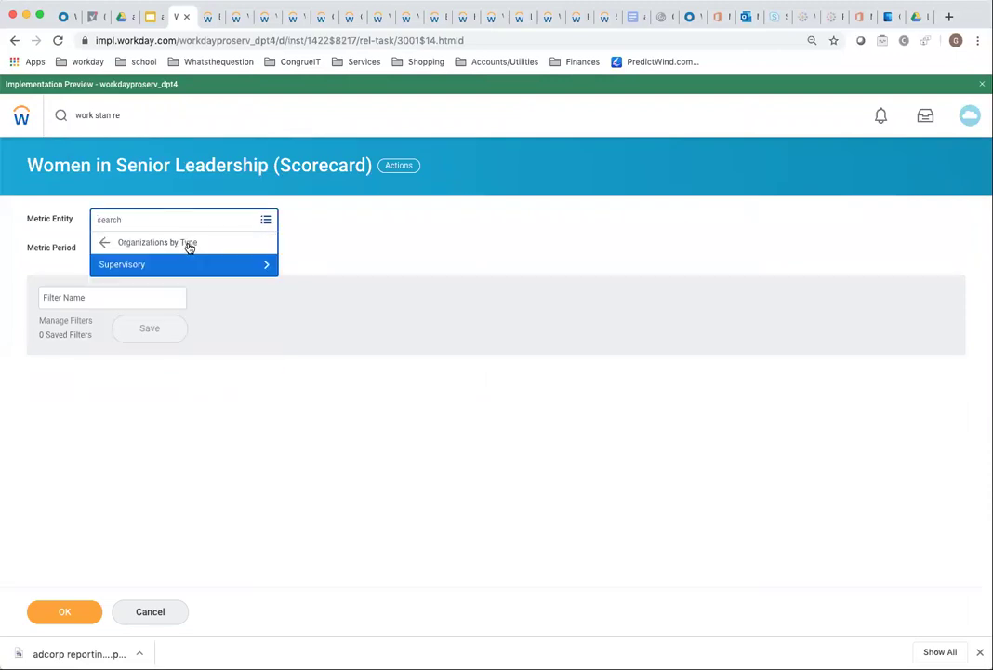
{"action": "left_click", "coordinate": [174, 266]}
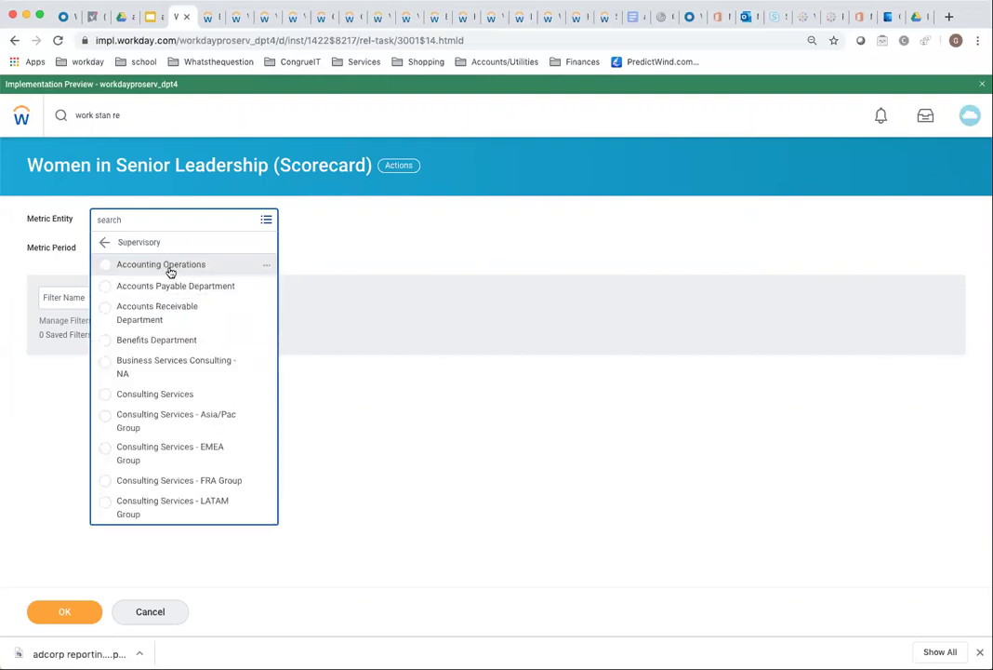
{"action": "left_click", "coordinate": [107, 268]}
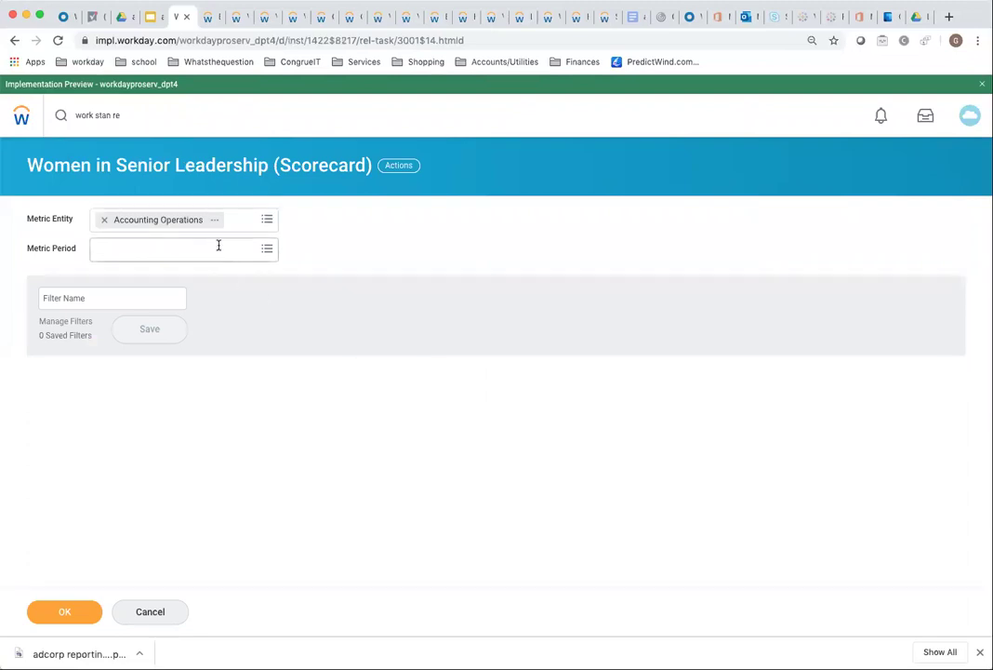
Set the Metric Period to 2019 - Jan and run the scorecard report.
{"action": "left_click", "coordinate": [219, 245]}
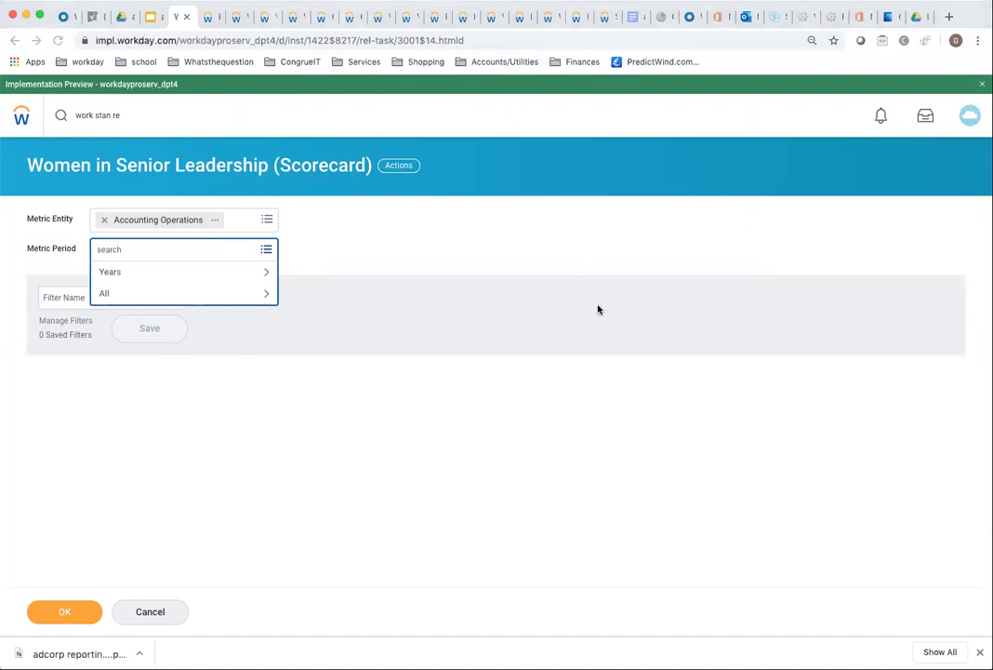
{"action": "key", "text": "ctrl+Tab"}
{"action": "left_click", "coordinate": [205, 19]}
{"action": "type", "text": "jan 2019"}
{"action": "key", "text": "Return"}
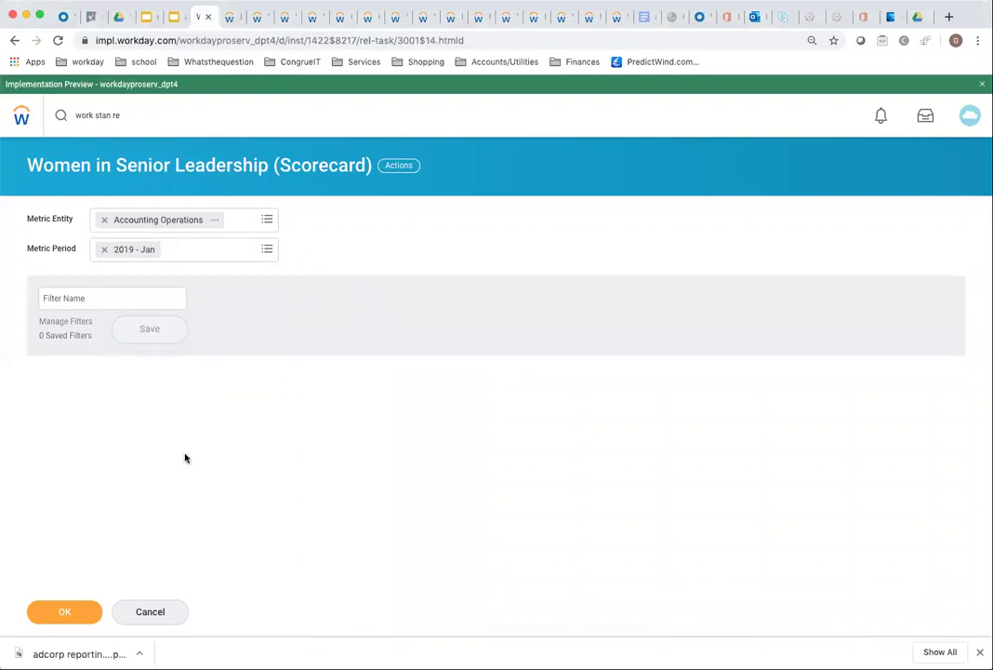
{"action": "left_click", "coordinate": [78, 612]}
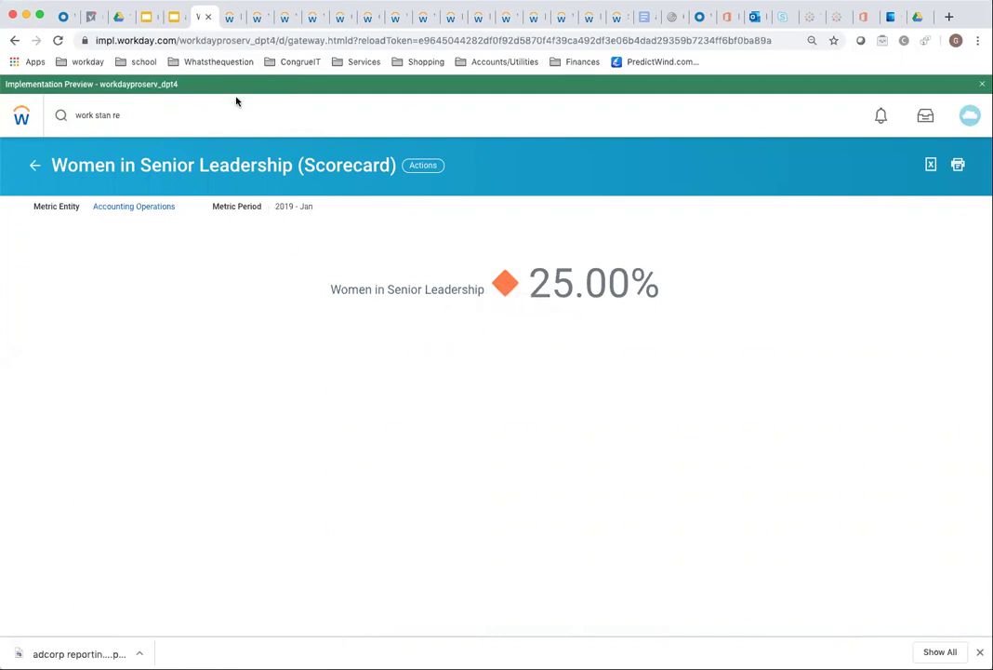
In the browser tab holding the Composite definition, search for "ana met pr" and open Maintain Analytic Scorecard Profiles and Metric Sets.
{"action": "left_click", "coordinate": [234, 24]}
{"action": "left_click", "coordinate": [126, 123]}
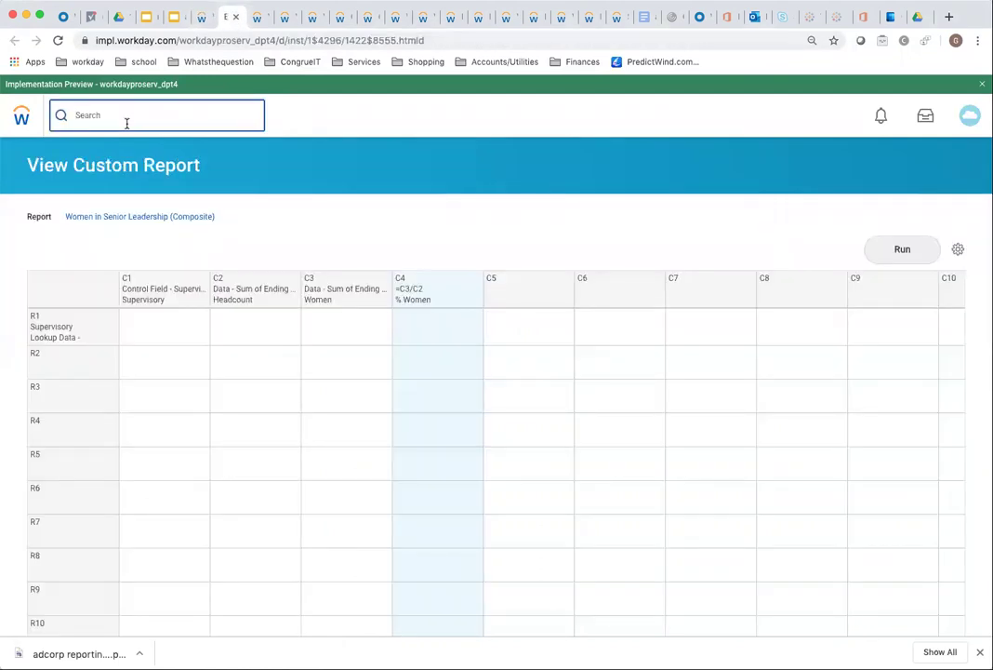
{"action": "type", "text": "ana met pr"}
{"action": "left_click", "coordinate": [133, 160]}
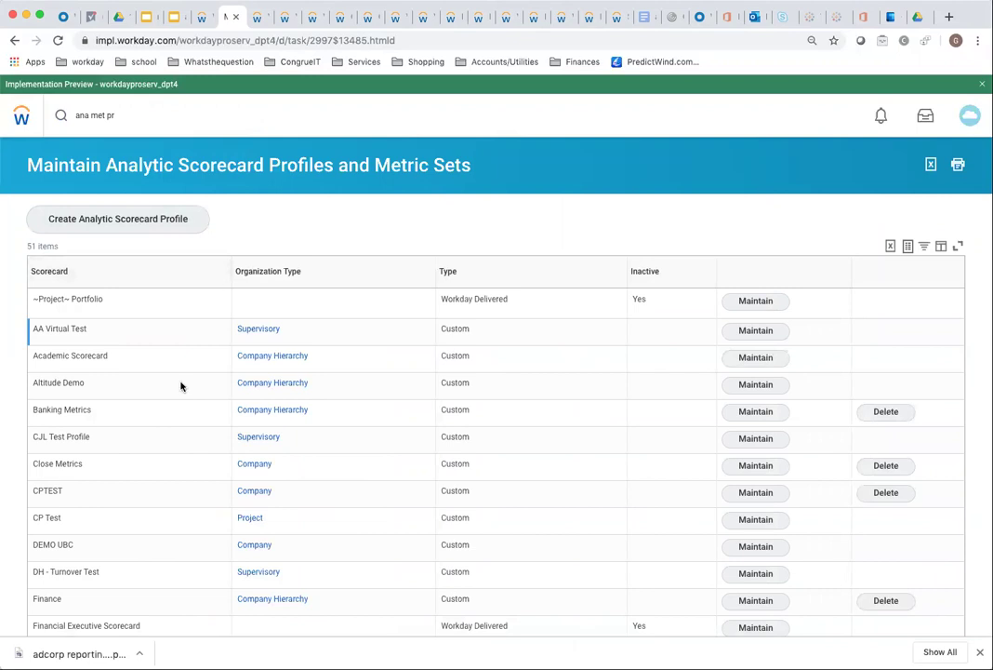
Open the HCM Important KPIs scorecard profile for maintenance and review its metric set details.
{"action": "scroll", "coordinate": [146, 514], "scroll_direction": "down", "scroll_amount": 2}
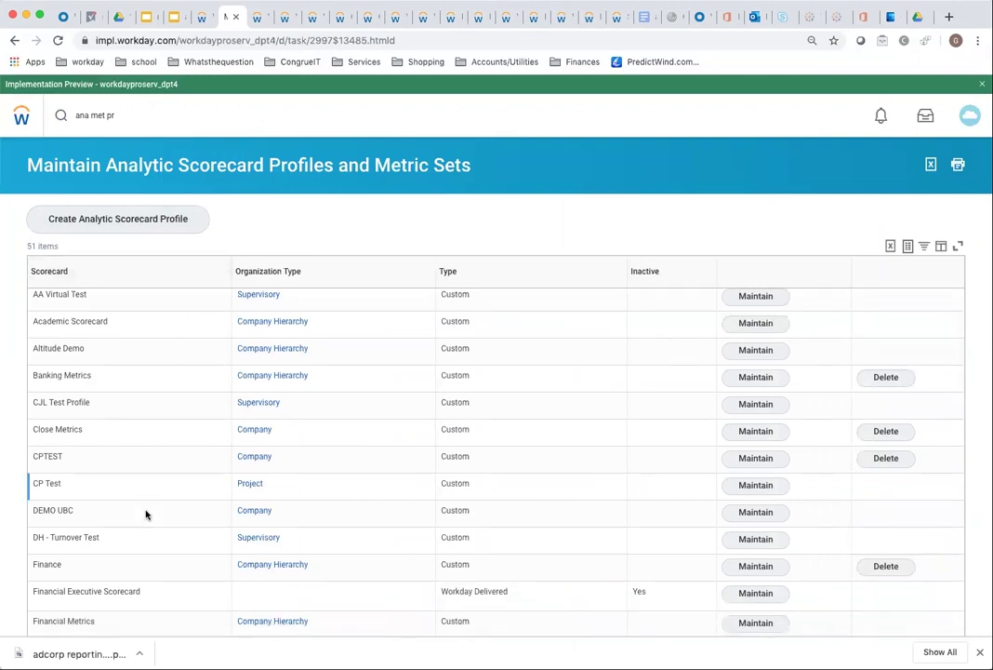
{"action": "scroll", "coordinate": [146, 513], "scroll_direction": "down", "scroll_amount": 5}
{"action": "scroll", "coordinate": [146, 513], "scroll_direction": "down", "scroll_amount": 3}
{"action": "scroll", "coordinate": [146, 515], "scroll_direction": "down", "scroll_amount": 1}
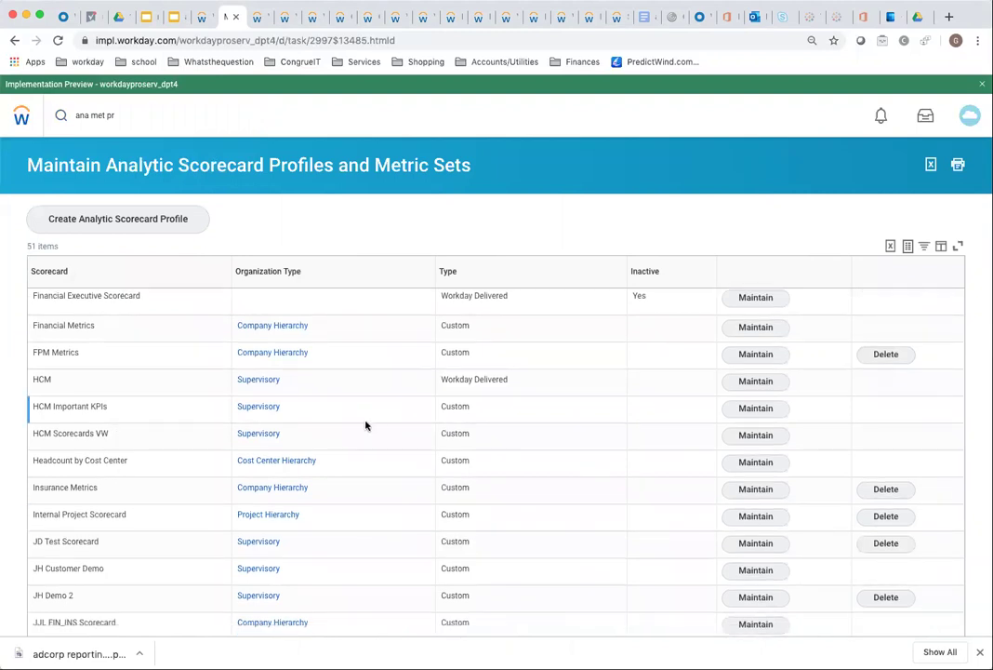
{"action": "left_click", "coordinate": [755, 409]}
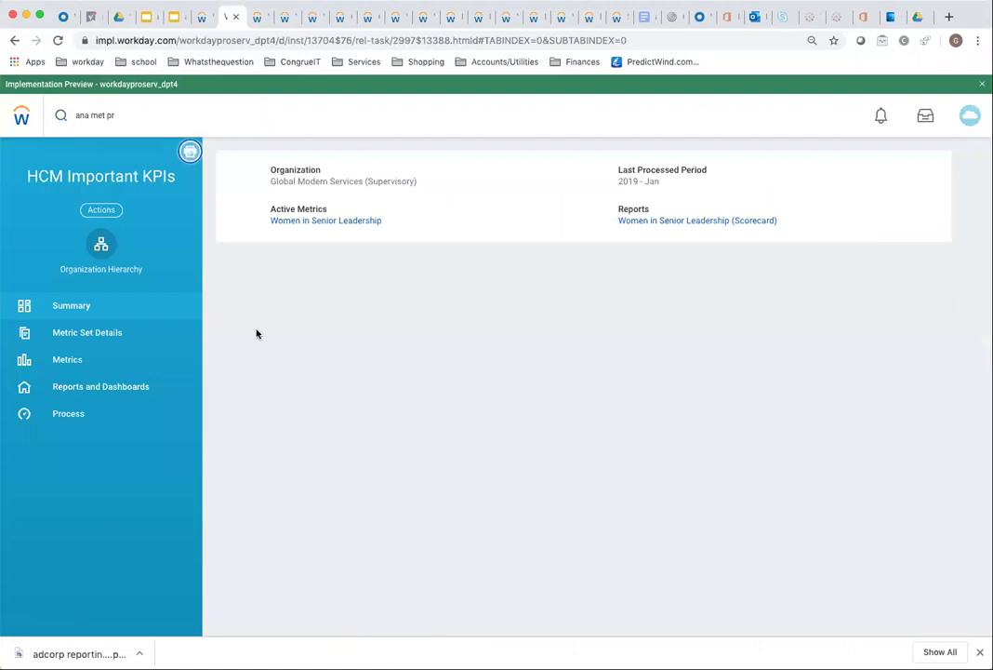
{"action": "left_click", "coordinate": [105, 335]}
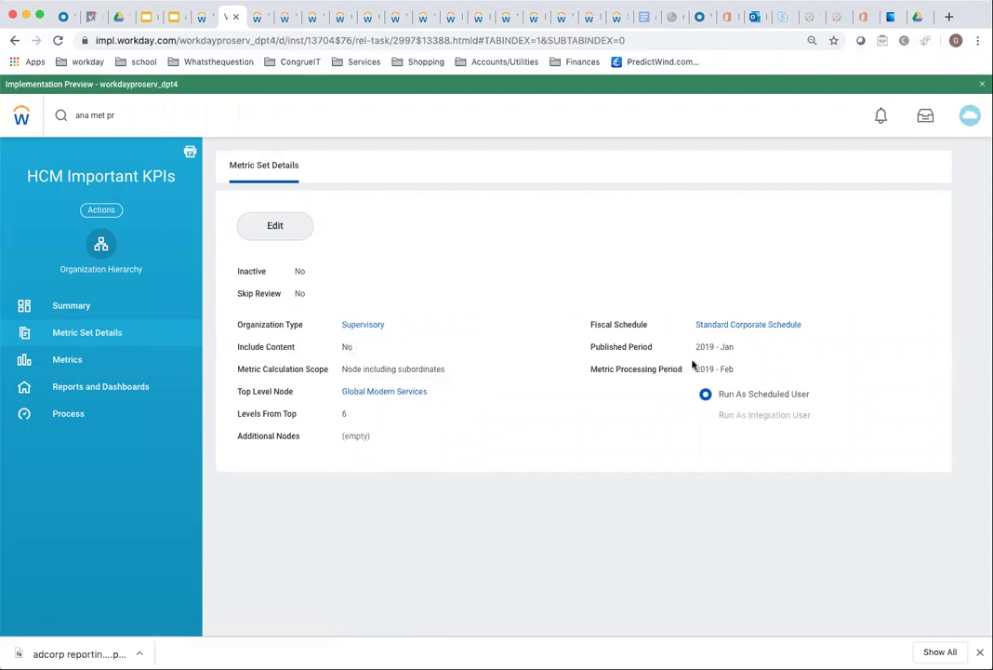
Check the published period in the metric set details and open the Women in Senior Leadership custom metric for viewing.
{"action": "left_click_drag", "start_coordinate": [697, 347], "coordinate": [722, 349]}
{"action": "left_click", "coordinate": [69, 363]}
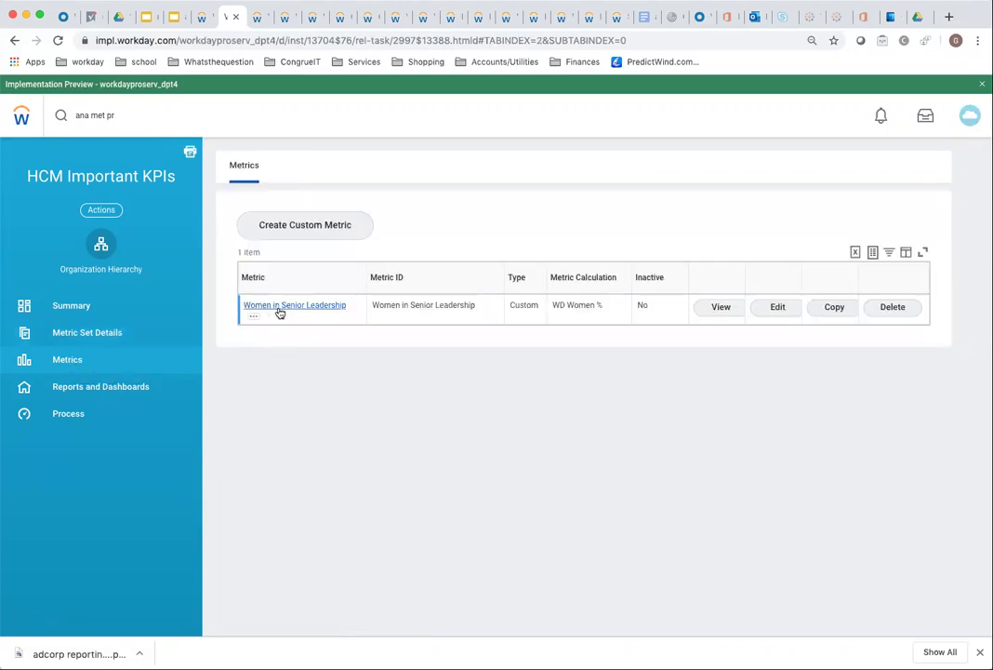
{"action": "left_click", "coordinate": [722, 308]}
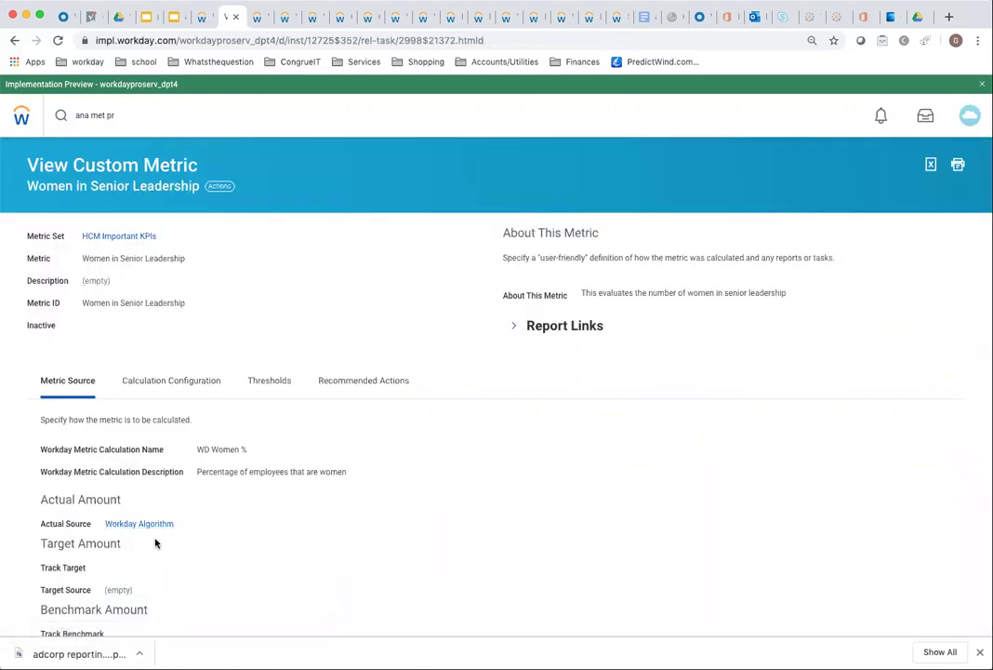
Review the metric's calculation configuration, including the WD Women % calculation, Job Classifications and Is Leader settings.
{"action": "left_click", "coordinate": [181, 381]}
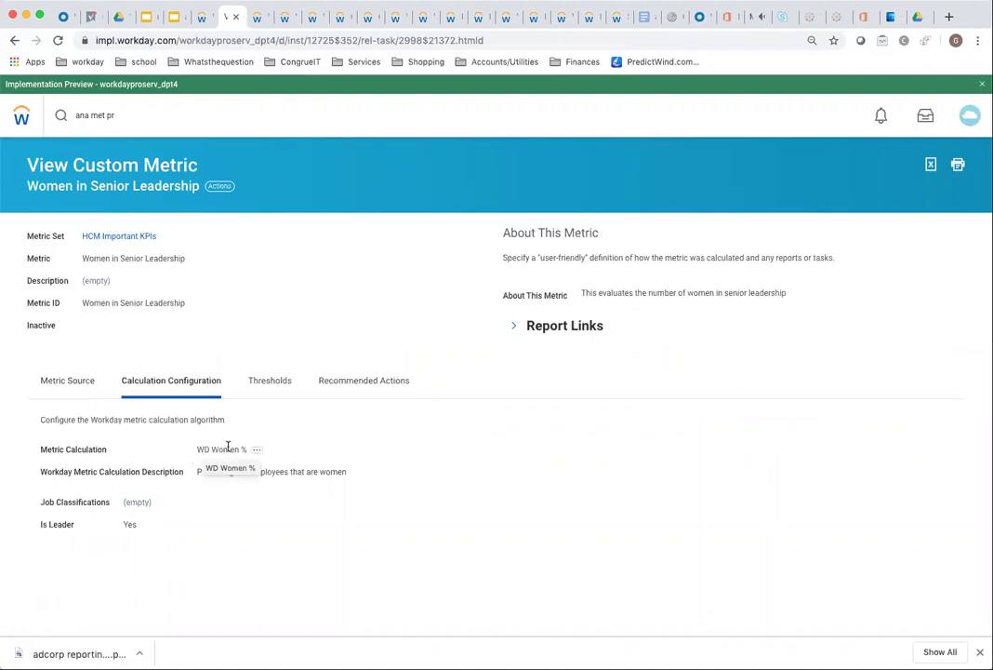
{"action": "left_click_drag", "start_coordinate": [198, 450], "coordinate": [239, 449]}
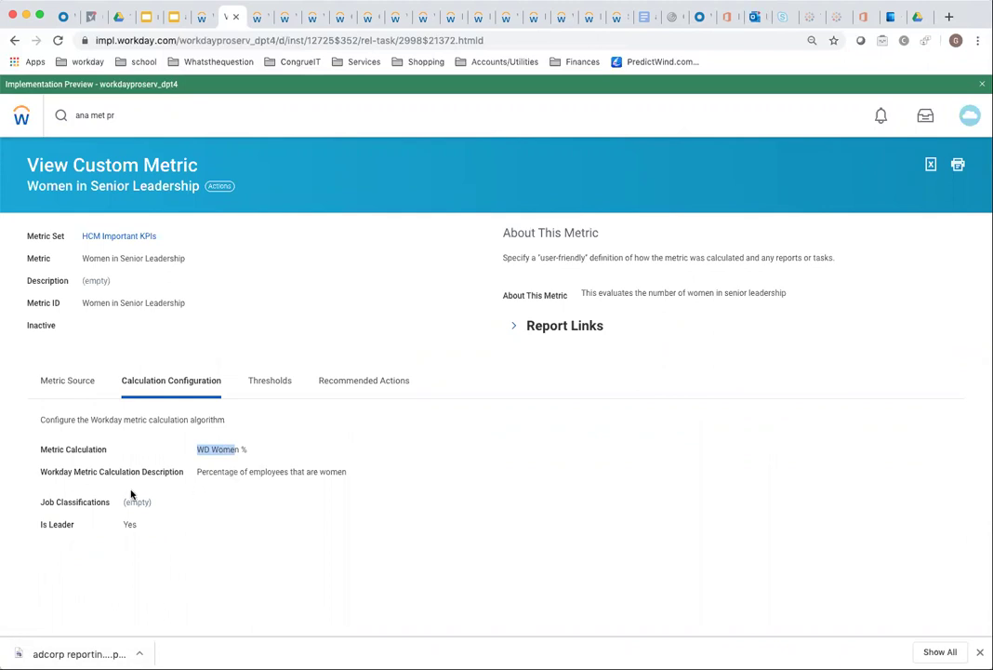
{"action": "left_click_drag", "start_coordinate": [41, 503], "coordinate": [130, 526]}
{"action": "left_click", "coordinate": [129, 524]}
{"action": "double_click", "coordinate": [129, 525]}
Review the metric's Bad and Warning upper limit thresholds and compare them with the scorecard report's result in its browser tab.
{"action": "left_click", "coordinate": [275, 391]}
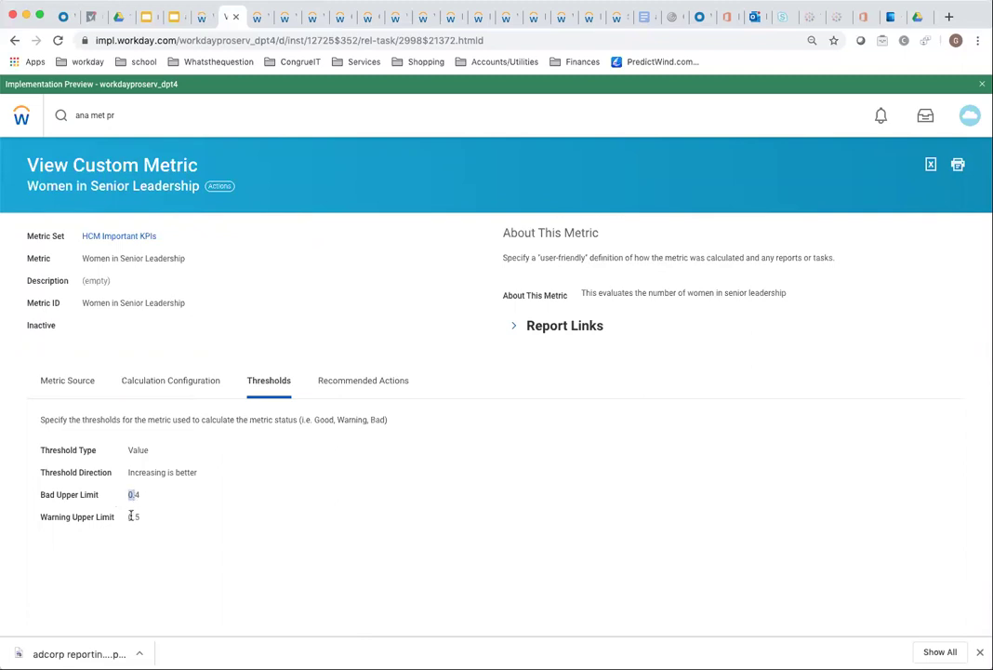
{"action": "double_click", "coordinate": [133, 517]}
{"action": "left_click", "coordinate": [206, 26]}
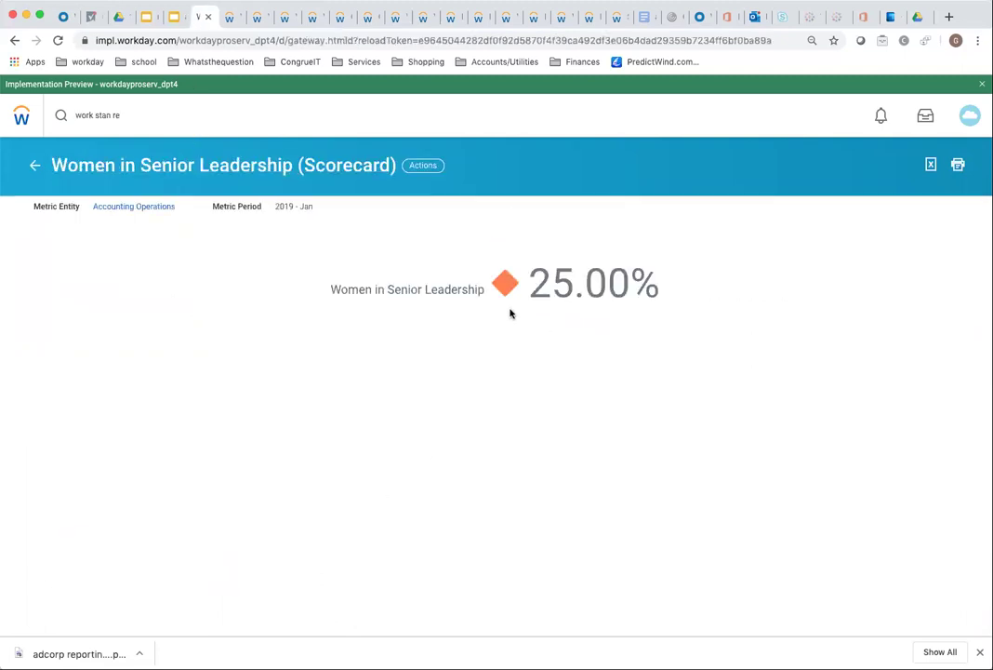
{"action": "mouse_move", "coordinate": [503, 286]}
{"action": "left_click", "coordinate": [234, 21]}
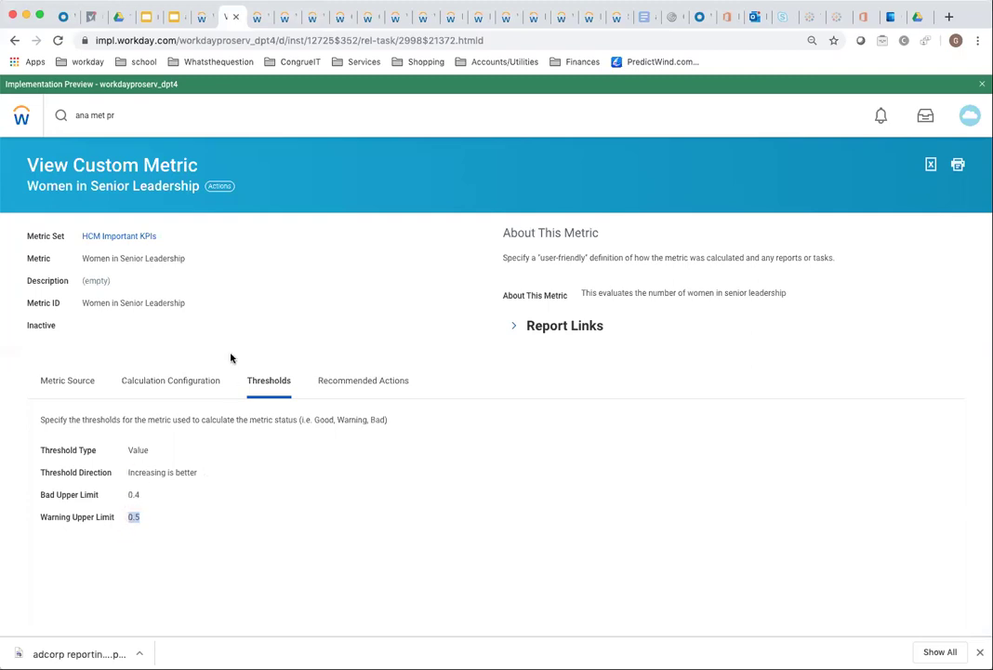
Return to the HCM Important KPIs metric set and review its processing periods and its scorecard reports and dashboards.
{"action": "left_click", "coordinate": [14, 40]}
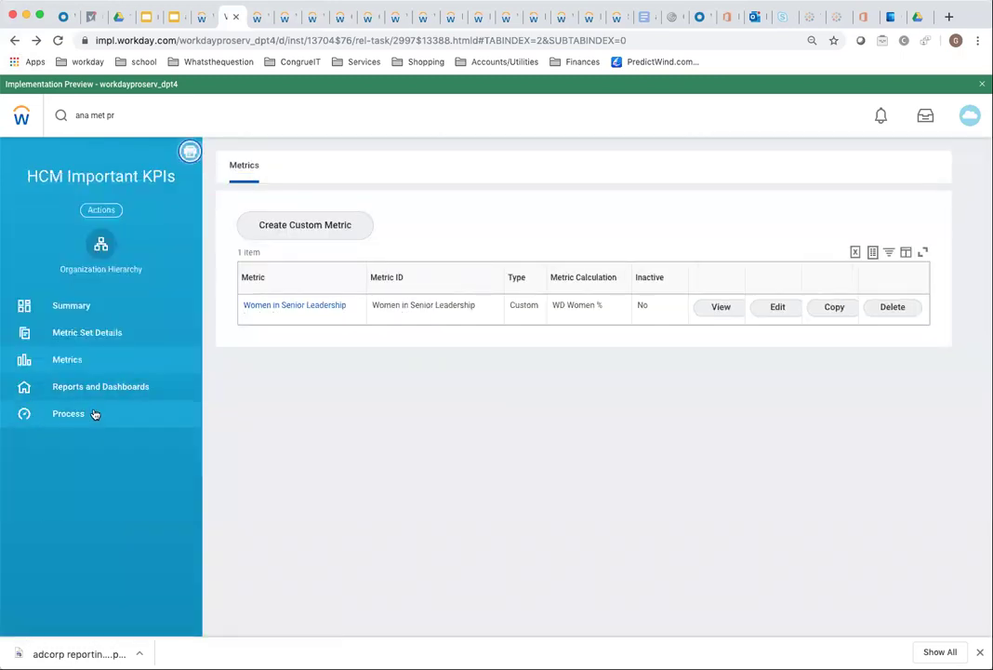
{"action": "left_click", "coordinate": [89, 414]}
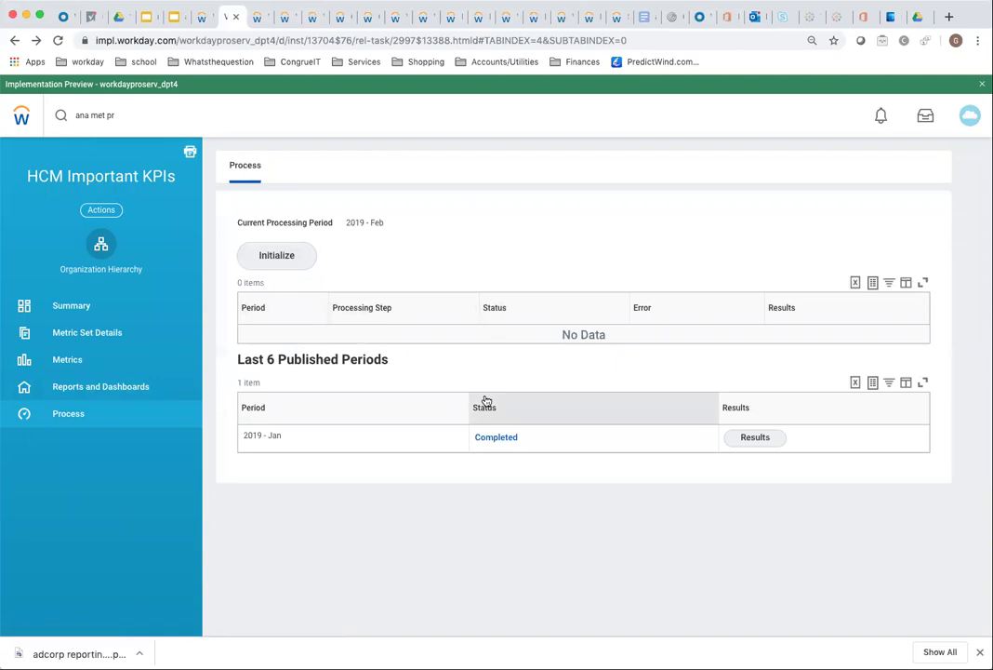
{"action": "left_click", "coordinate": [128, 395]}
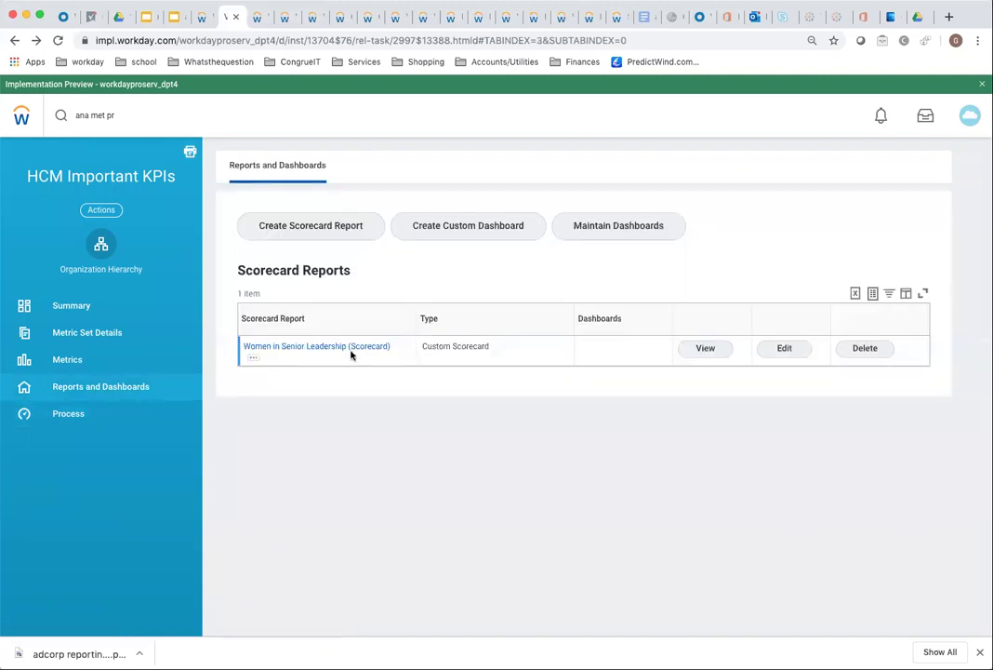
From the Women in Senior Leadership (Scorecard) results, open the report's custom report definition in a separate browser tab.
{"action": "left_click", "coordinate": [205, 21]}
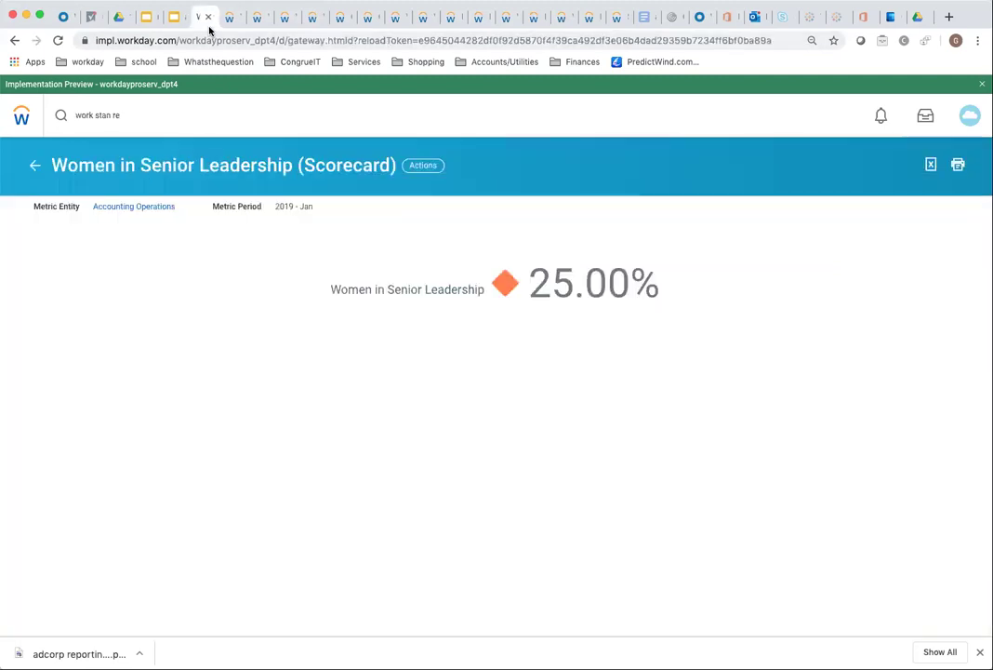
{"action": "right_click", "coordinate": [175, 164]}
{"action": "left_click", "coordinate": [190, 173]}
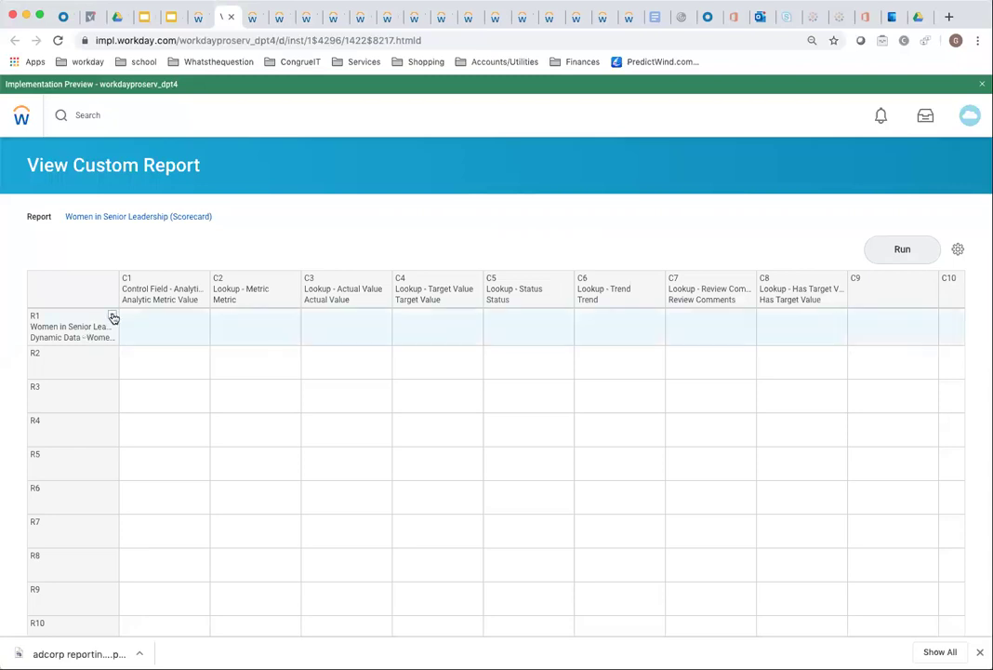
Inspect row R1's subreport, prompt mapping and additional filter criteria in the scorecard report definition, and close its settings.
{"action": "left_click", "coordinate": [112, 317]}
{"action": "left_click", "coordinate": [147, 354]}
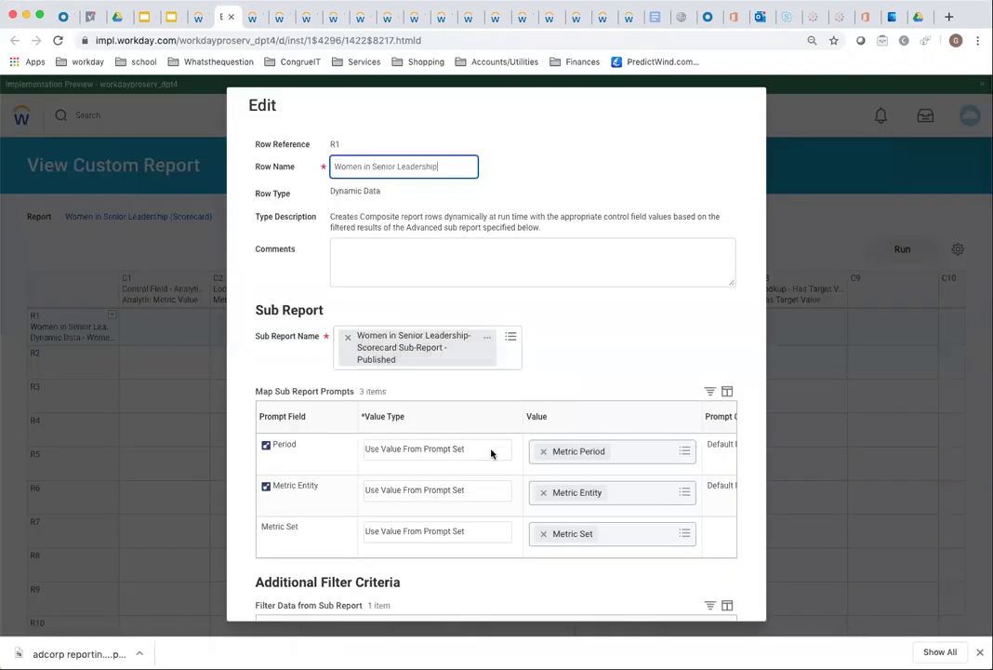
{"action": "scroll", "coordinate": [479, 477], "scroll_direction": "right", "scroll_amount": 2}
{"action": "scroll", "coordinate": [711, 512], "scroll_direction": "down", "scroll_amount": 4}
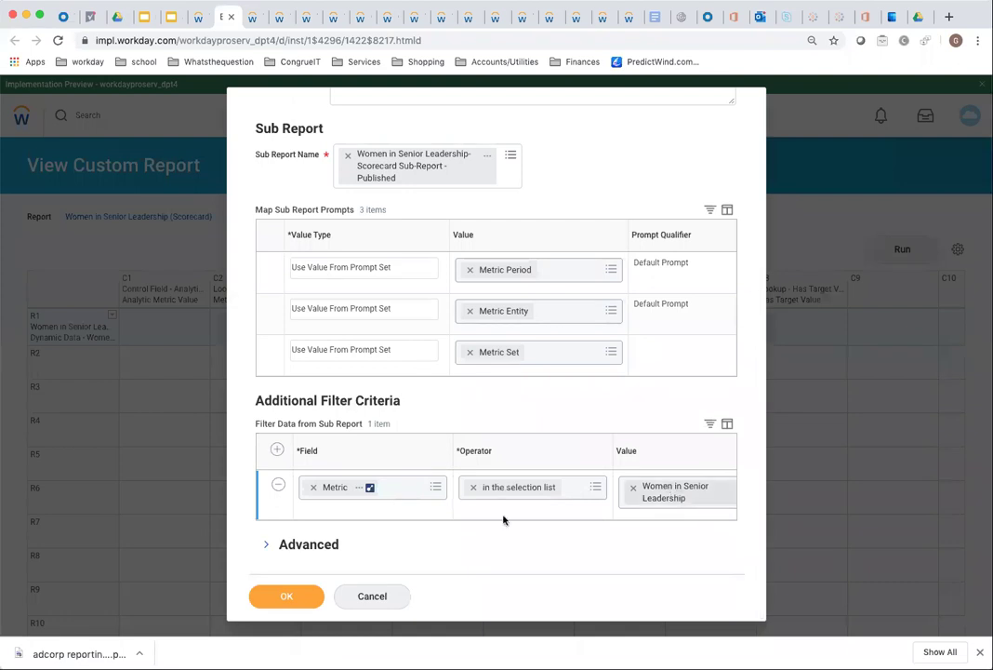
{"action": "left_click", "coordinate": [299, 595]}
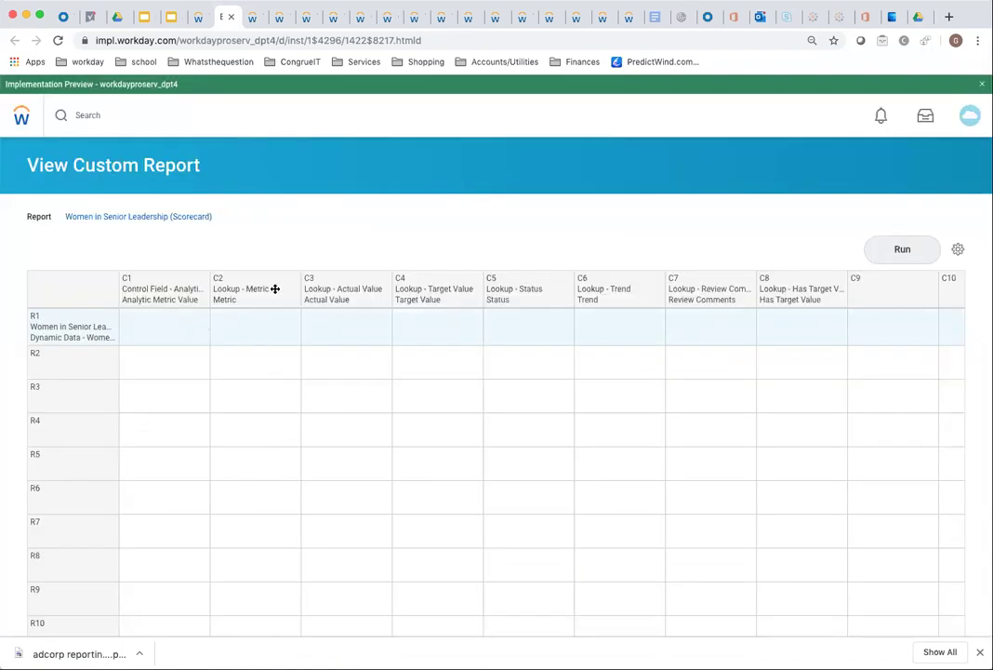
Inspect the lookup settings of column C2 (Metric), including its control field column and return field, and close them.
{"action": "left_click", "coordinate": [297, 279]}
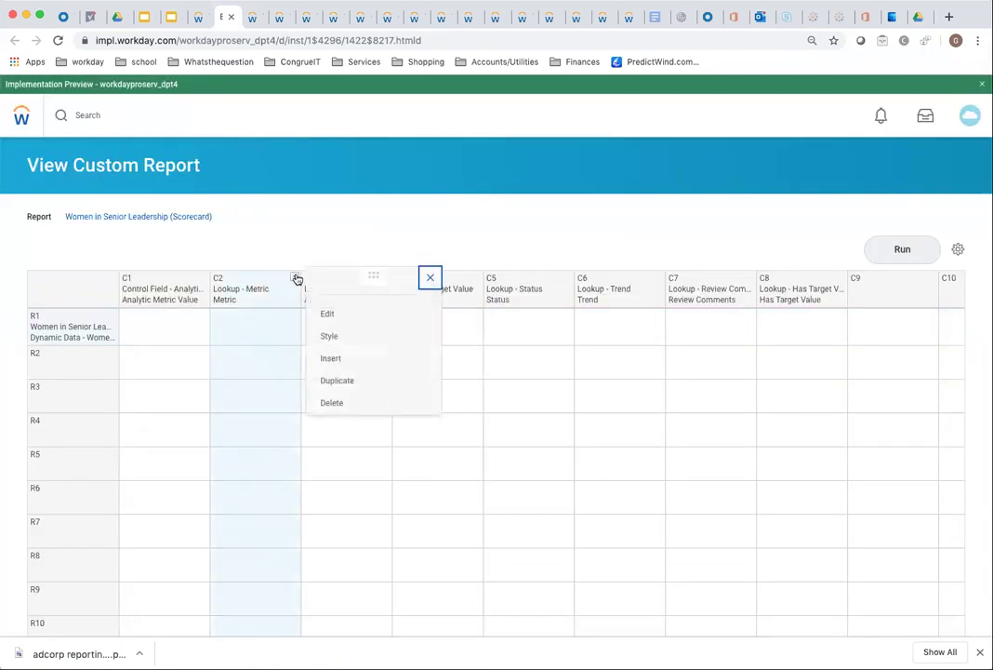
{"action": "left_click", "coordinate": [325, 316]}
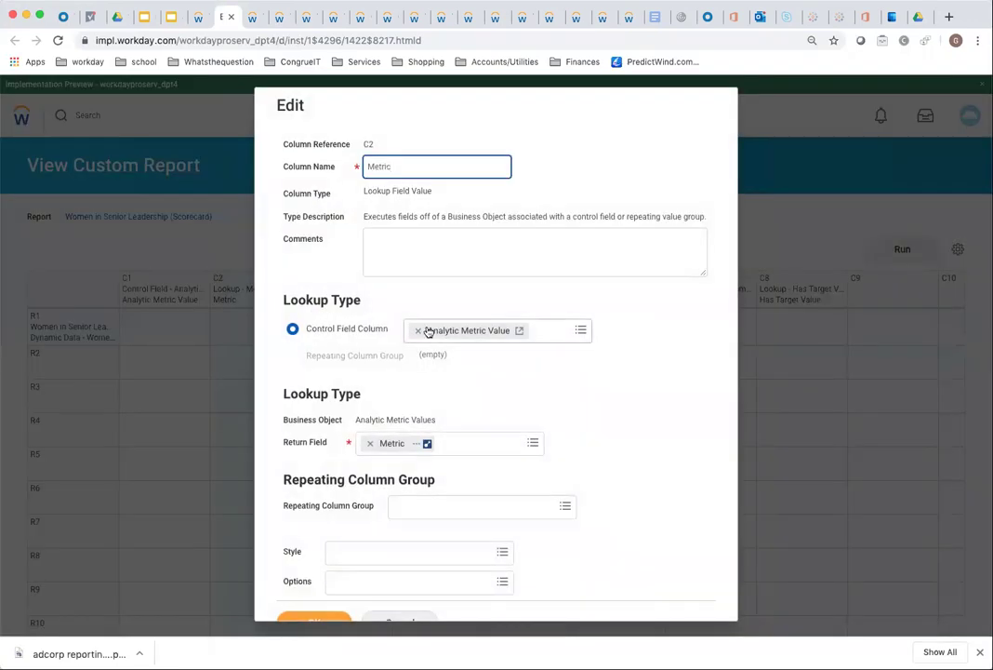
{"action": "scroll", "coordinate": [460, 556], "scroll_direction": "down", "scroll_amount": 1}
{"action": "left_click", "coordinate": [317, 598]}
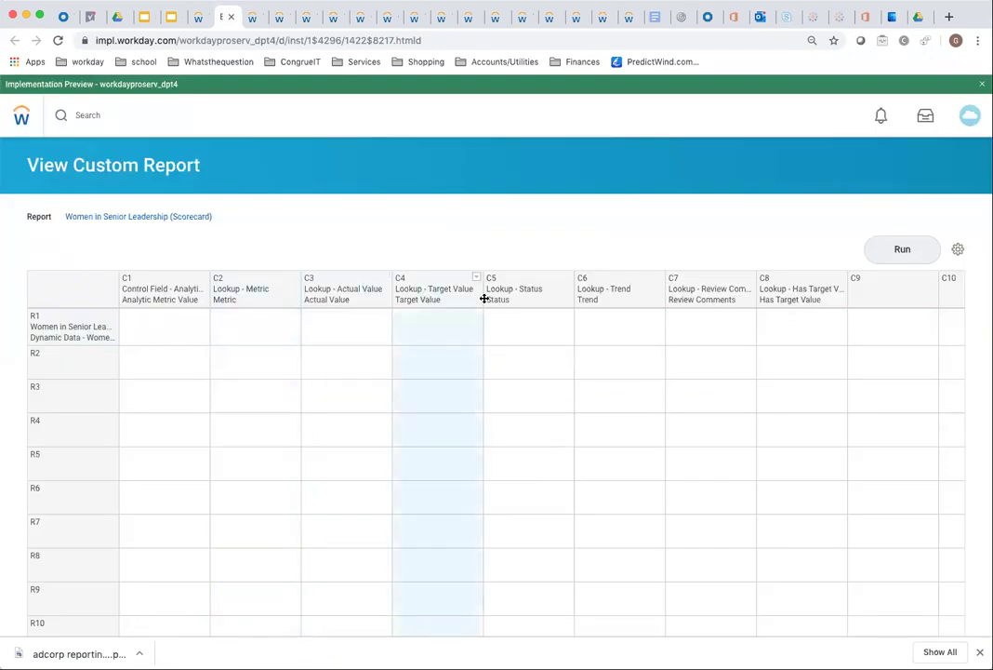
Open the composite report settings and review the Layout Options for the scorecard's output.
{"action": "left_click", "coordinate": [603, 297]}
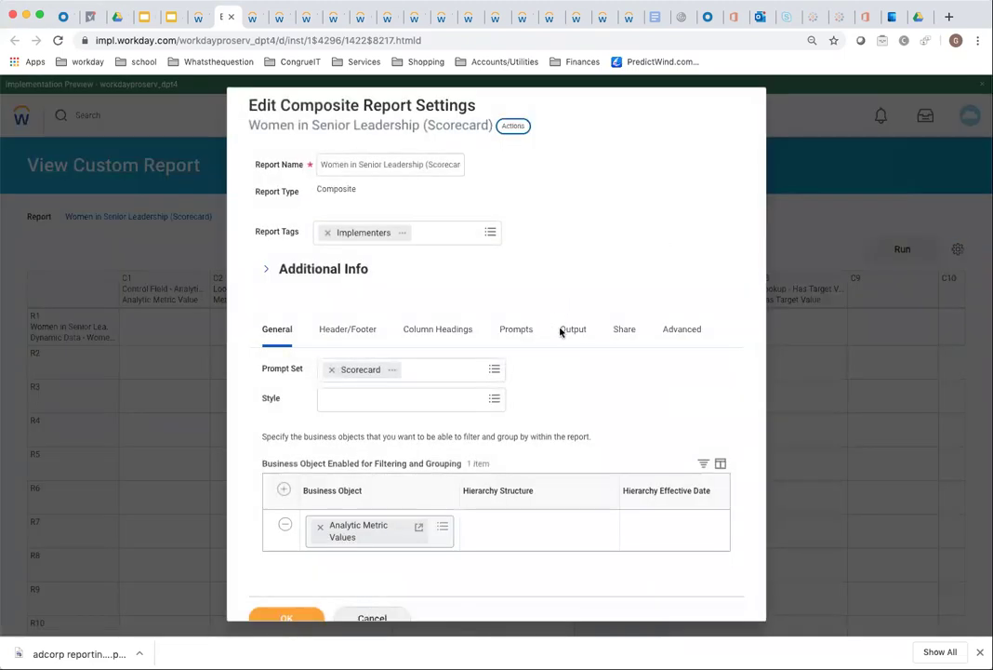
{"action": "left_click", "coordinate": [569, 331]}
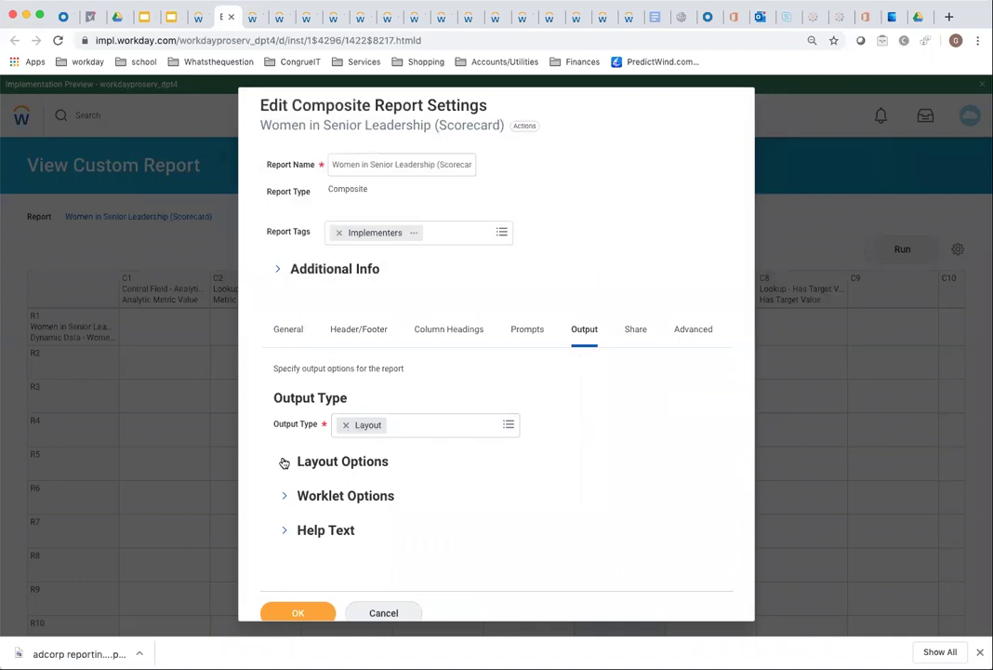
{"action": "left_click", "coordinate": [285, 463]}
{"action": "scroll", "coordinate": [706, 481], "scroll_direction": "down", "scroll_amount": 3}
{"action": "scroll", "coordinate": [706, 481], "scroll_direction": "down", "scroll_amount": 3}
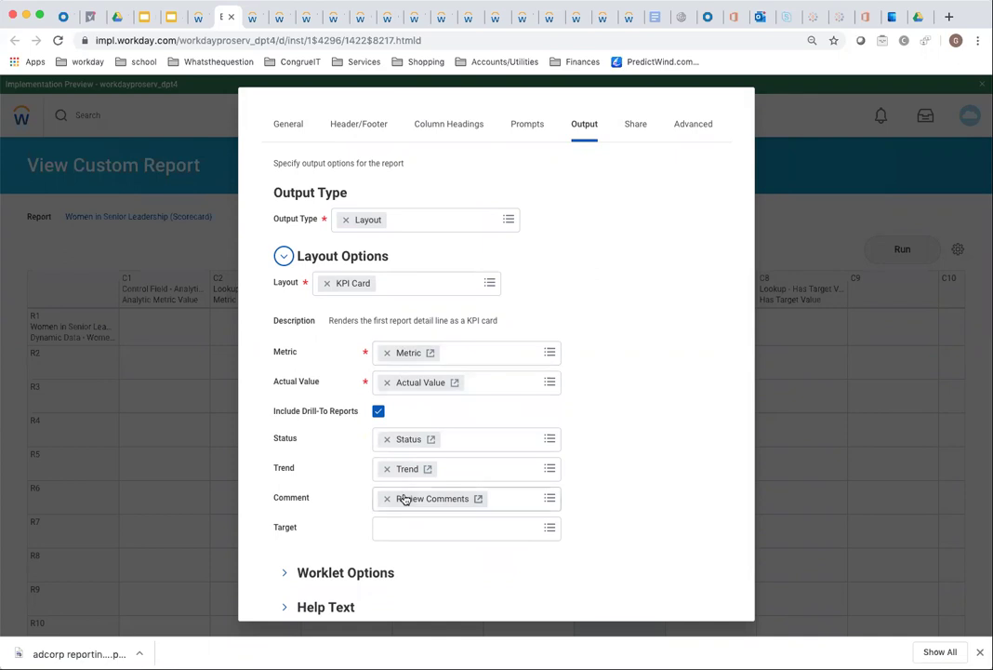
Switch to the browser tab with the scorecard results and go back to the Implementers custom report list.
{"action": "left_click", "coordinate": [200, 17]}
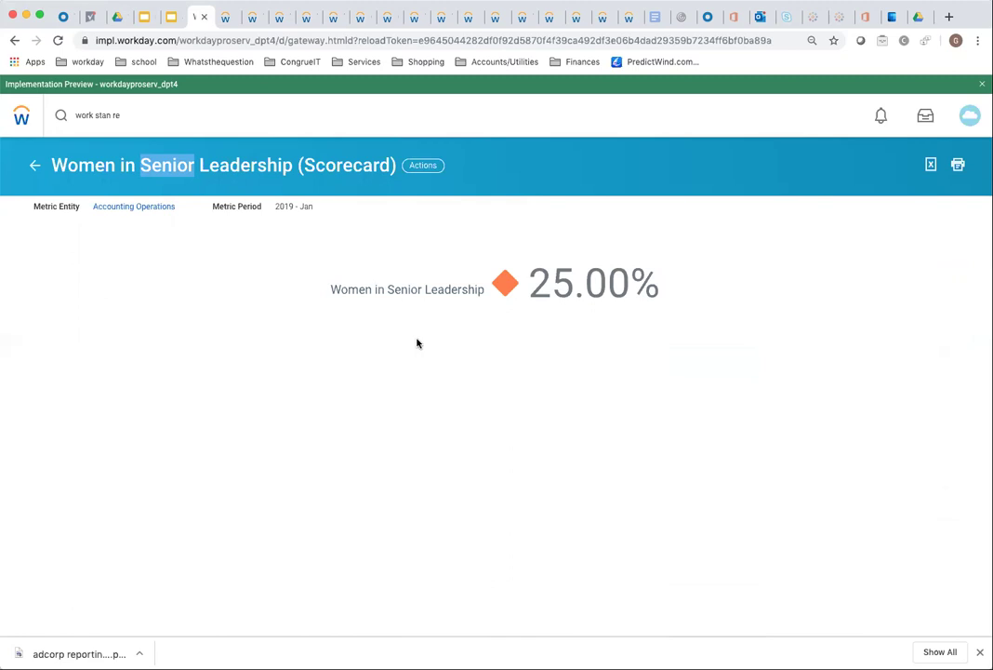
{"action": "left_click", "coordinate": [15, 42]}
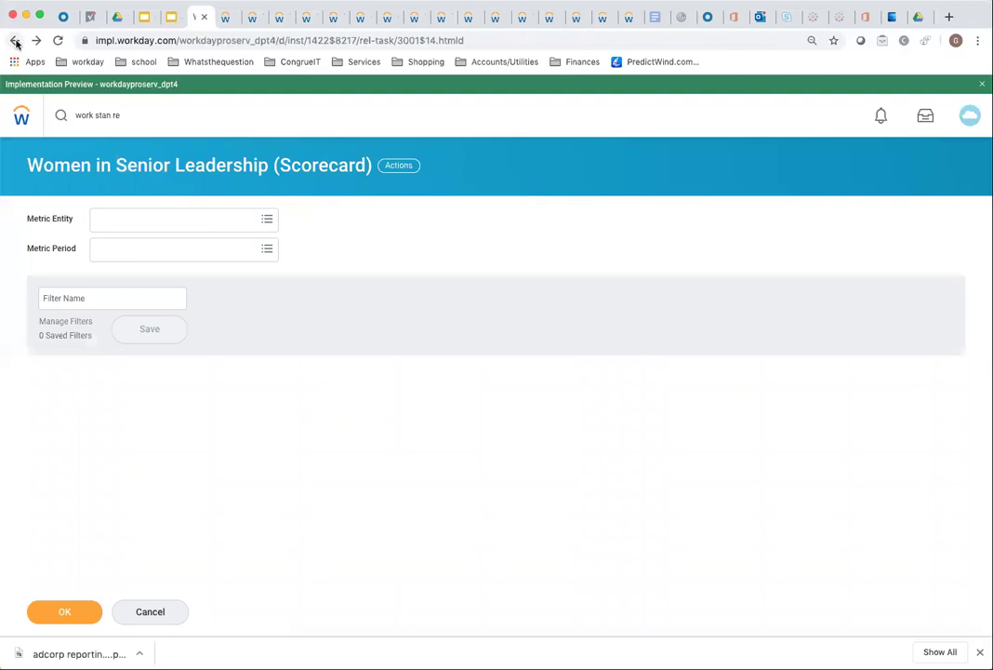
{"action": "left_click", "coordinate": [15, 42]}
{"action": "left_click", "coordinate": [15, 42]}
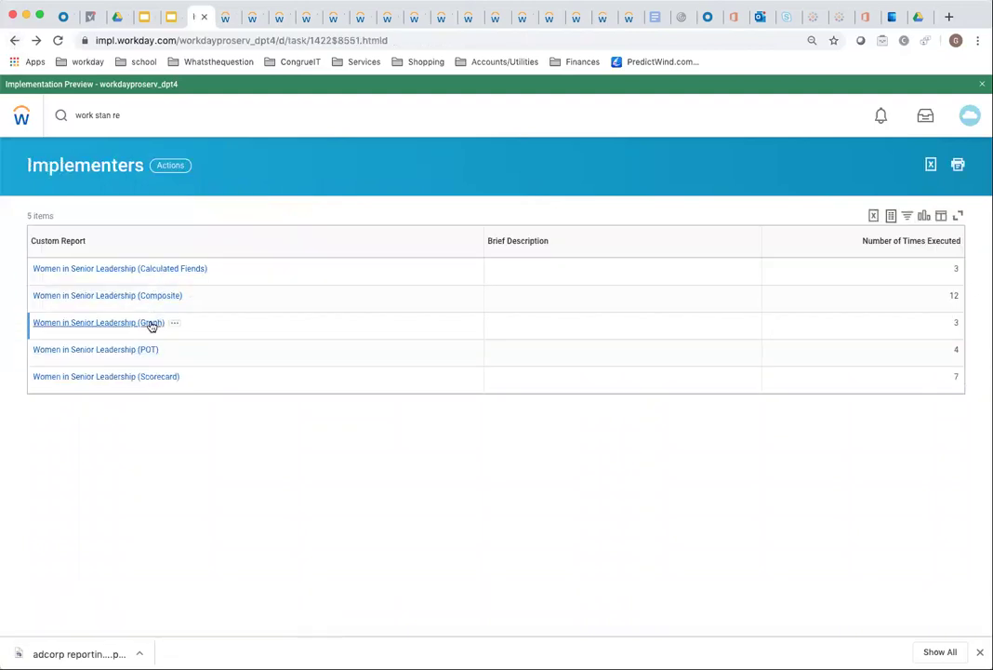